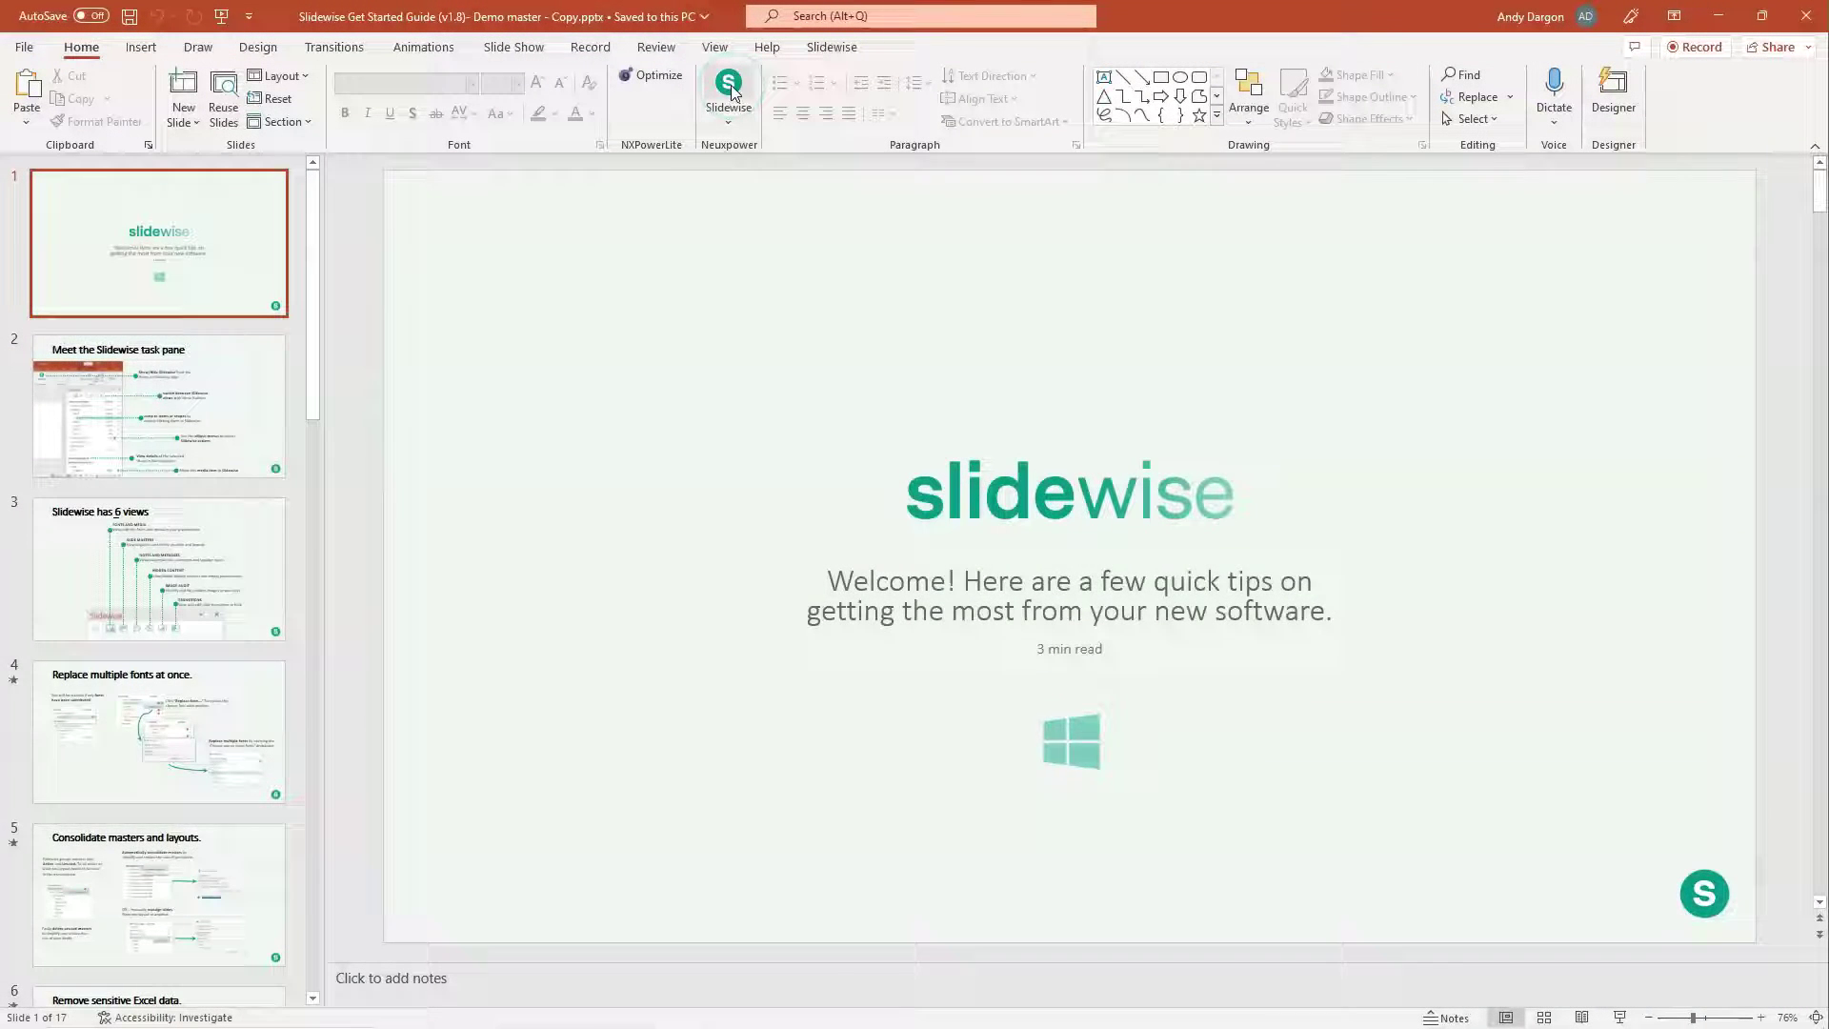
Open Slidewise and expand Images, Embedded chart data, Video and MP4 to reveal media1.mp4 (6,726 KB)
click(729, 85)
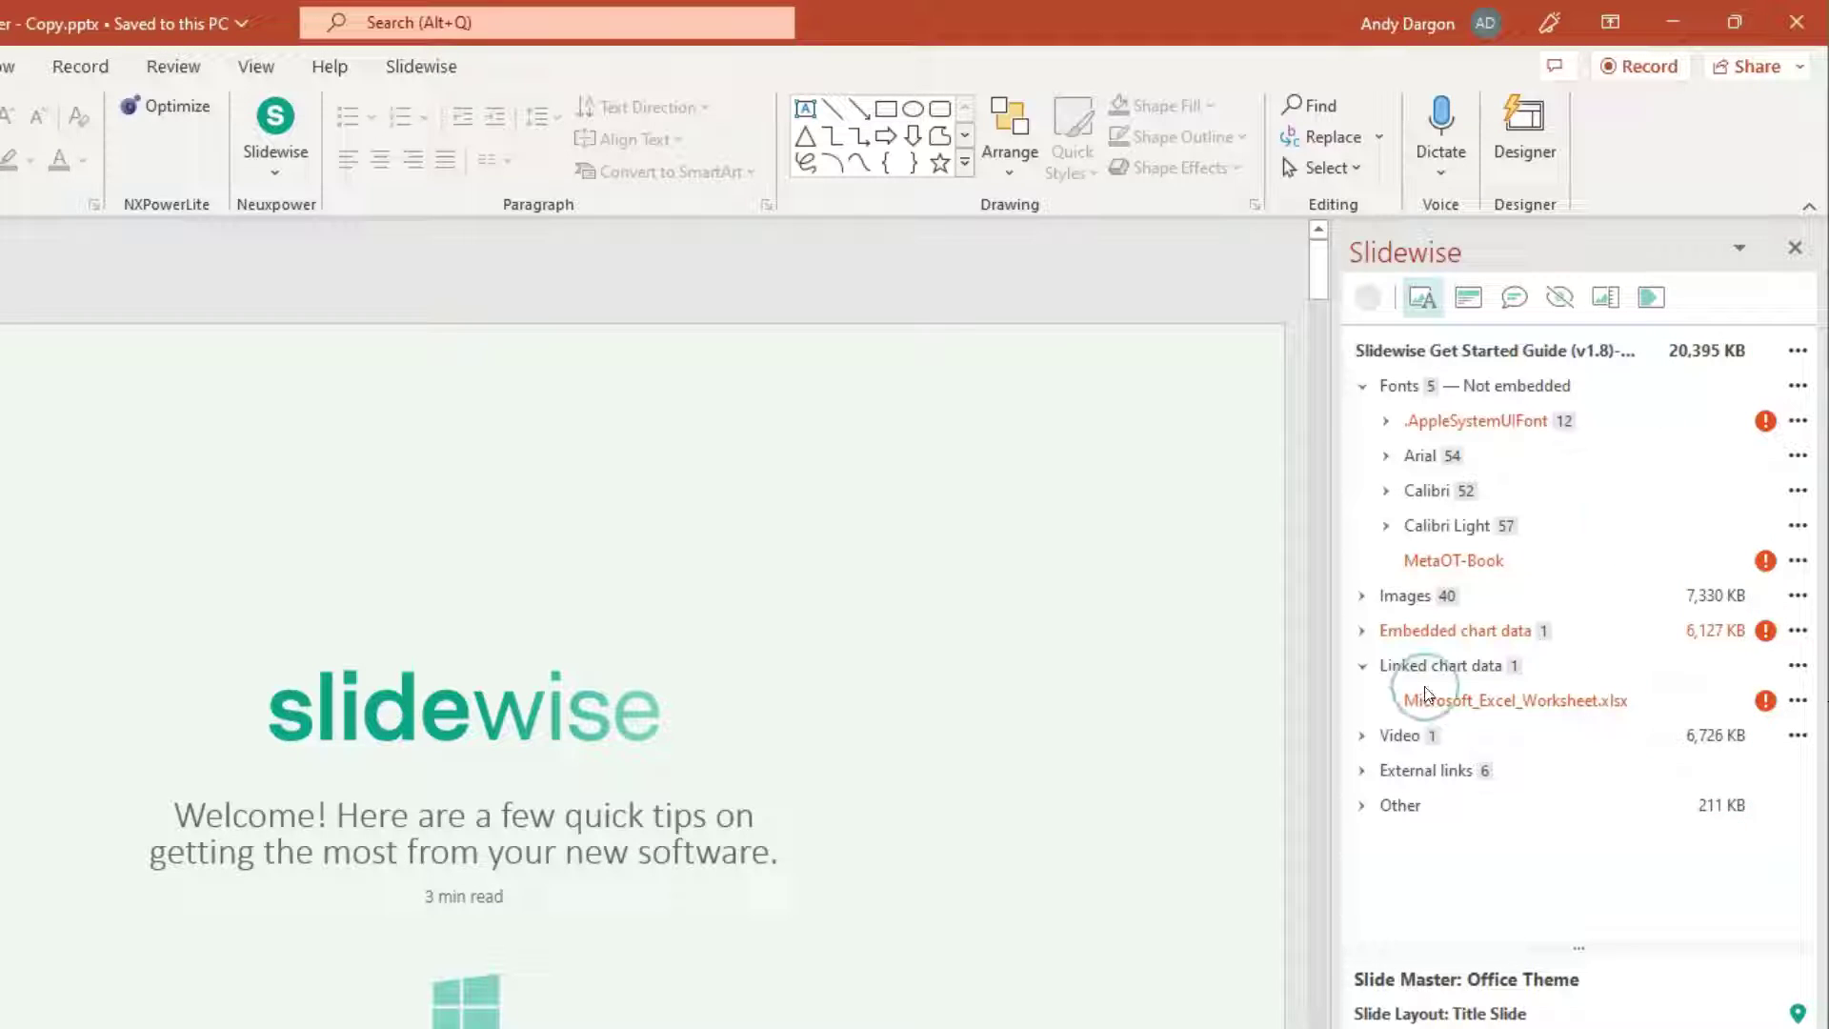
click(1363, 598)
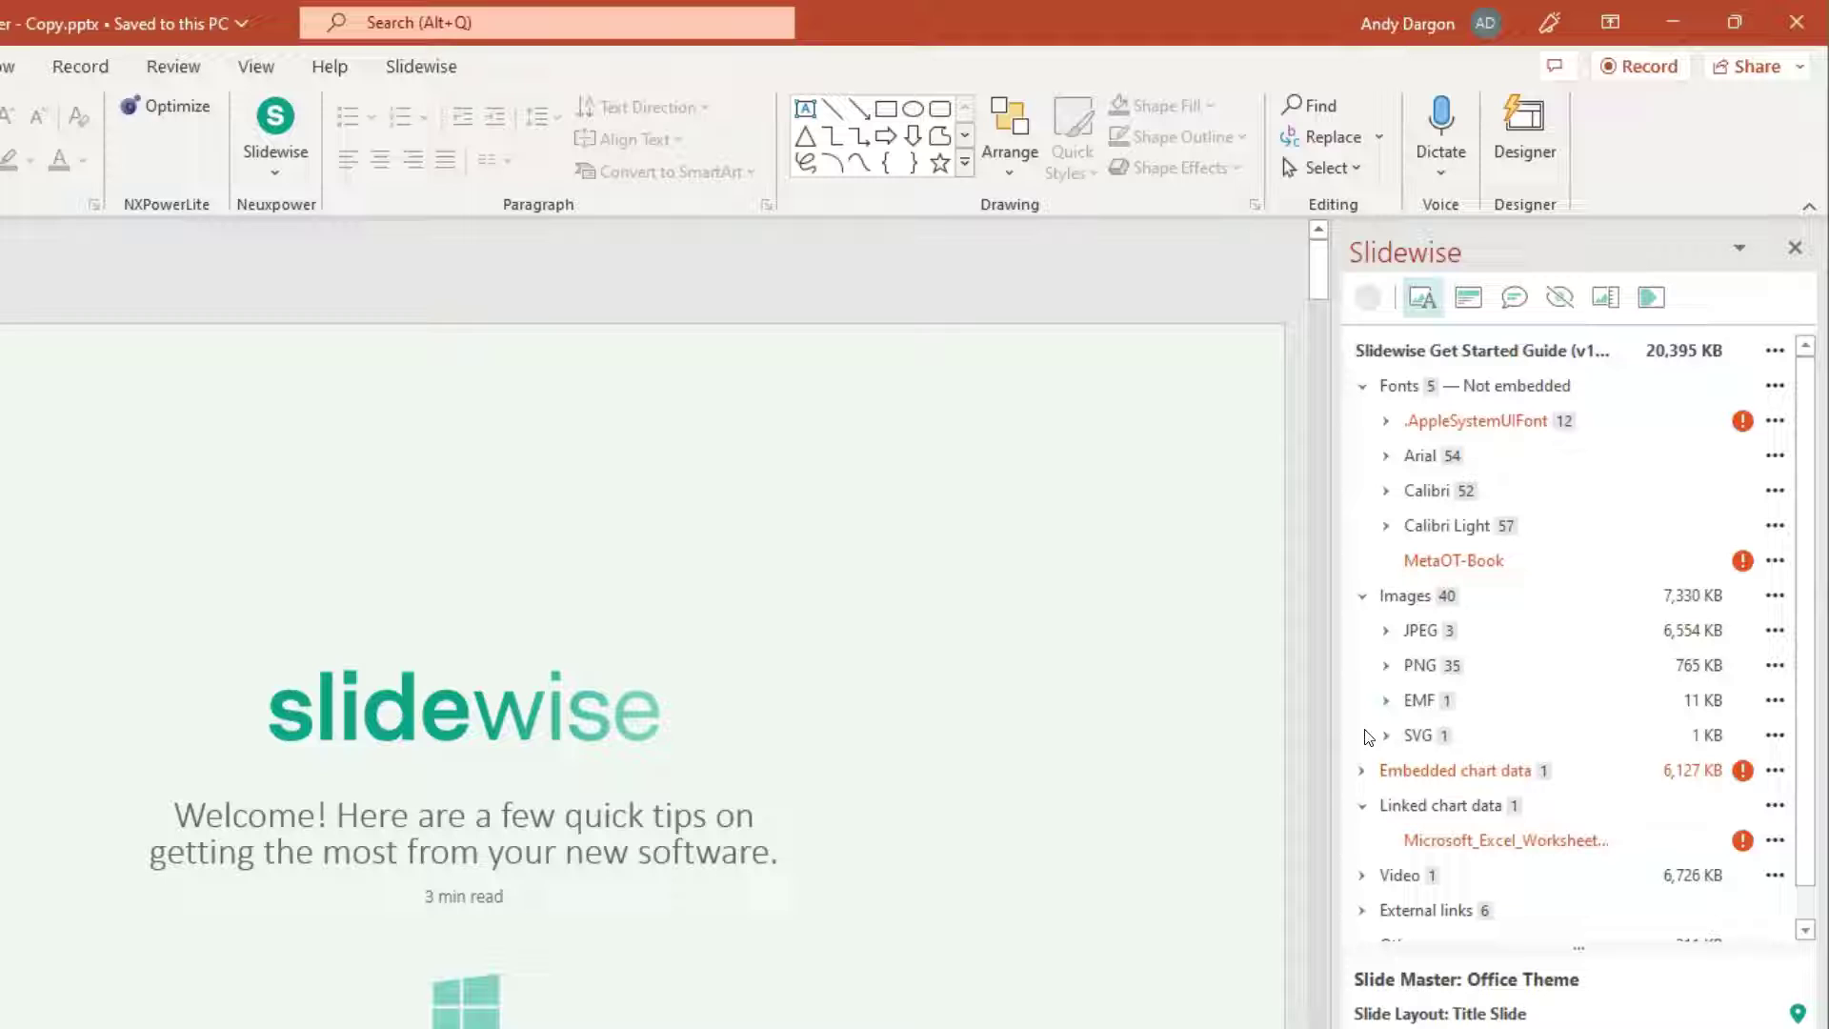
click(1362, 769)
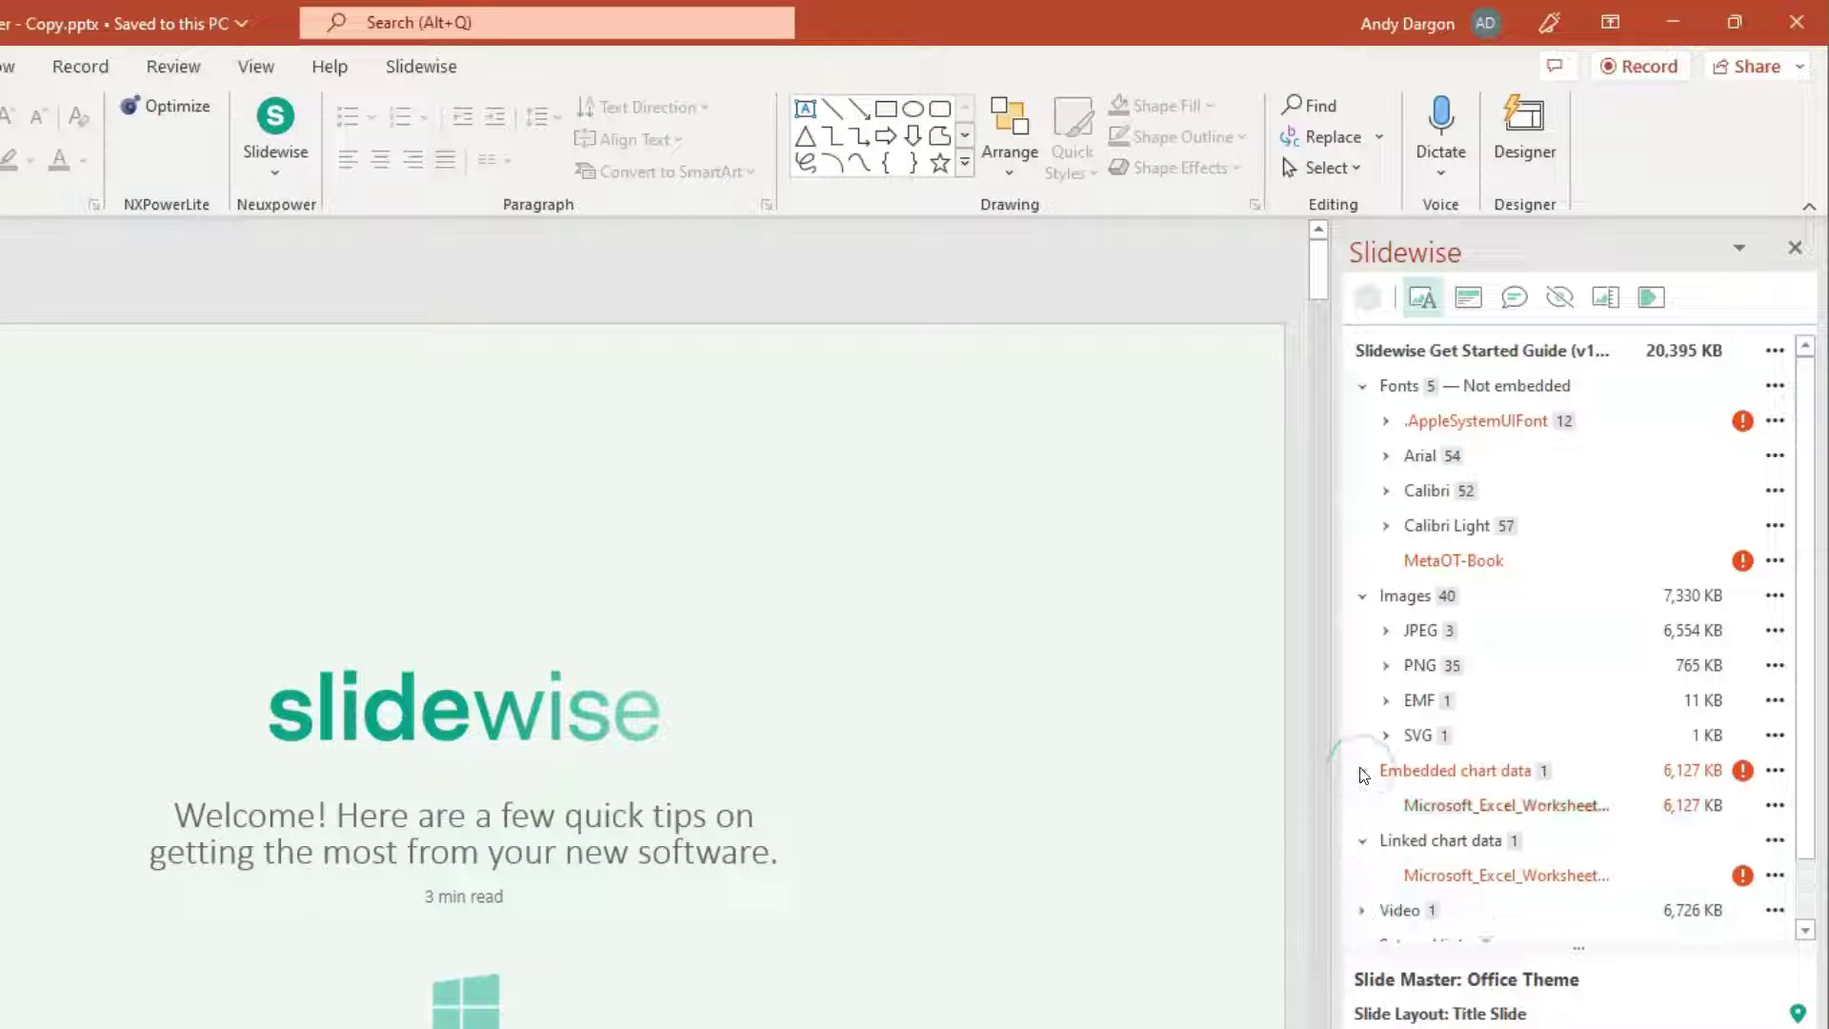
scroll(1364, 774, down, 1)
click(1364, 840)
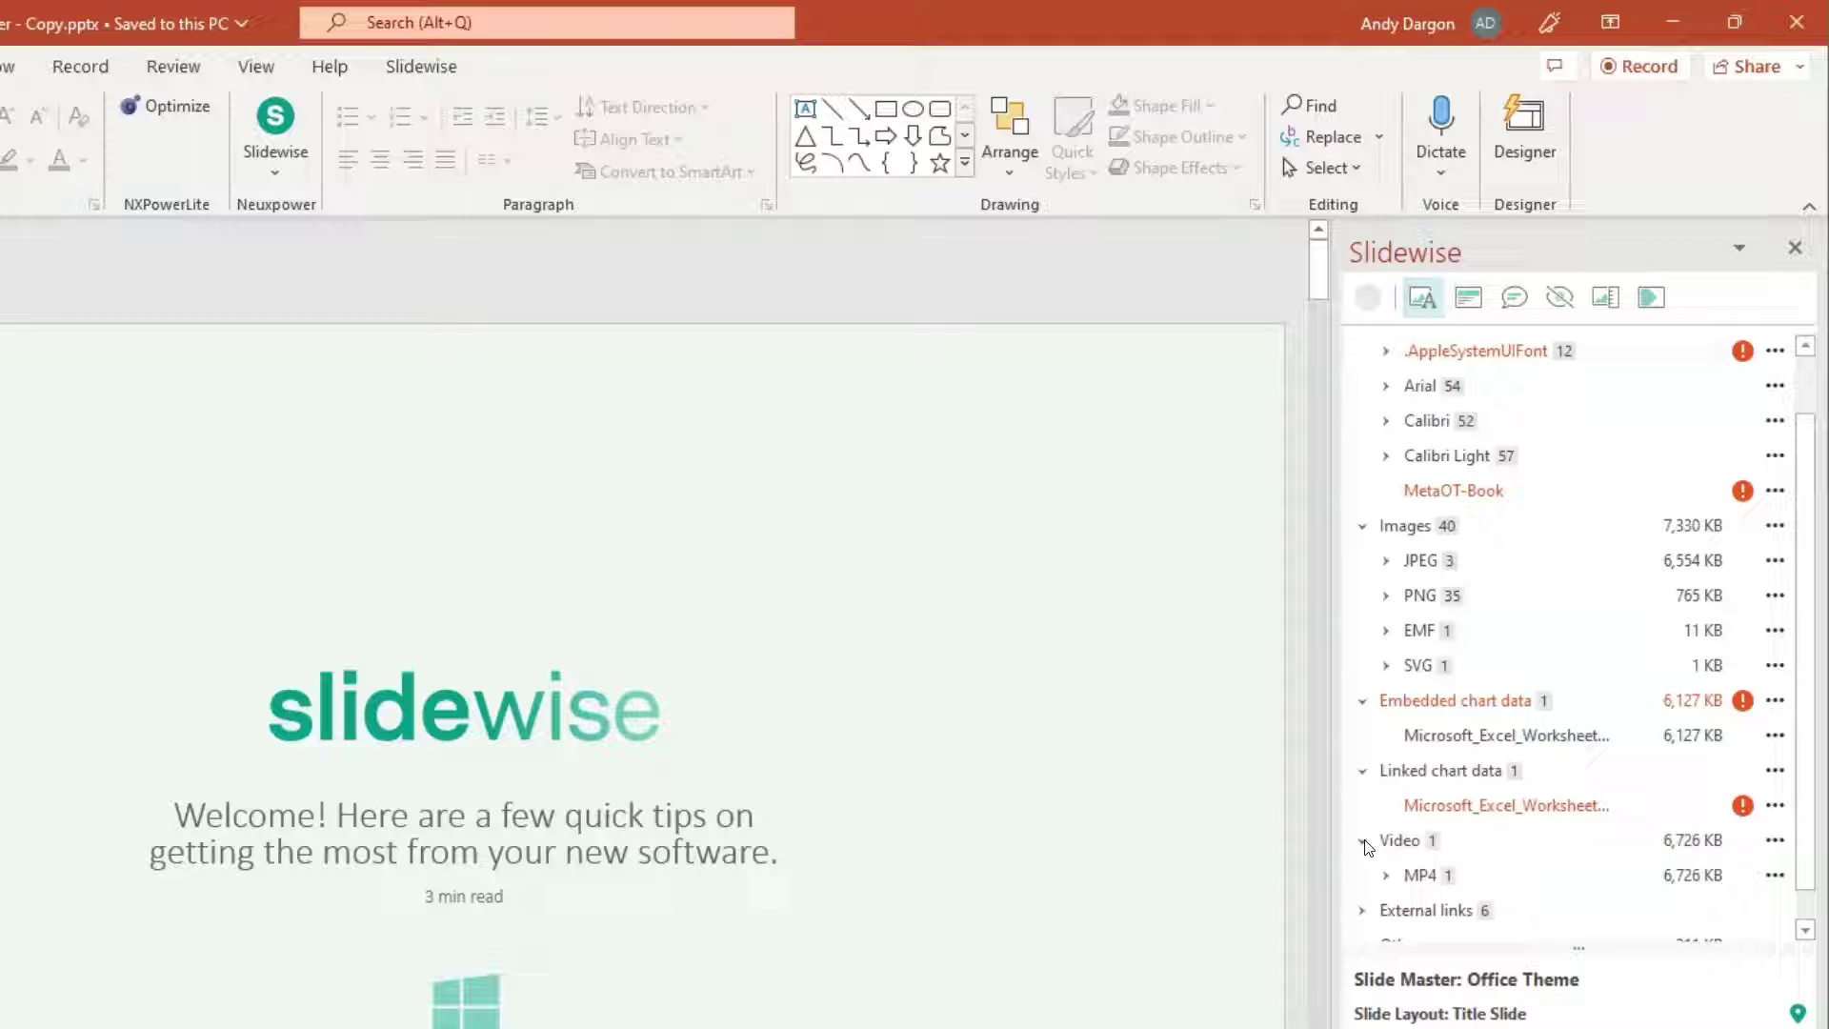
click(1368, 840)
scroll(1375, 846, down, 1)
click(1383, 840)
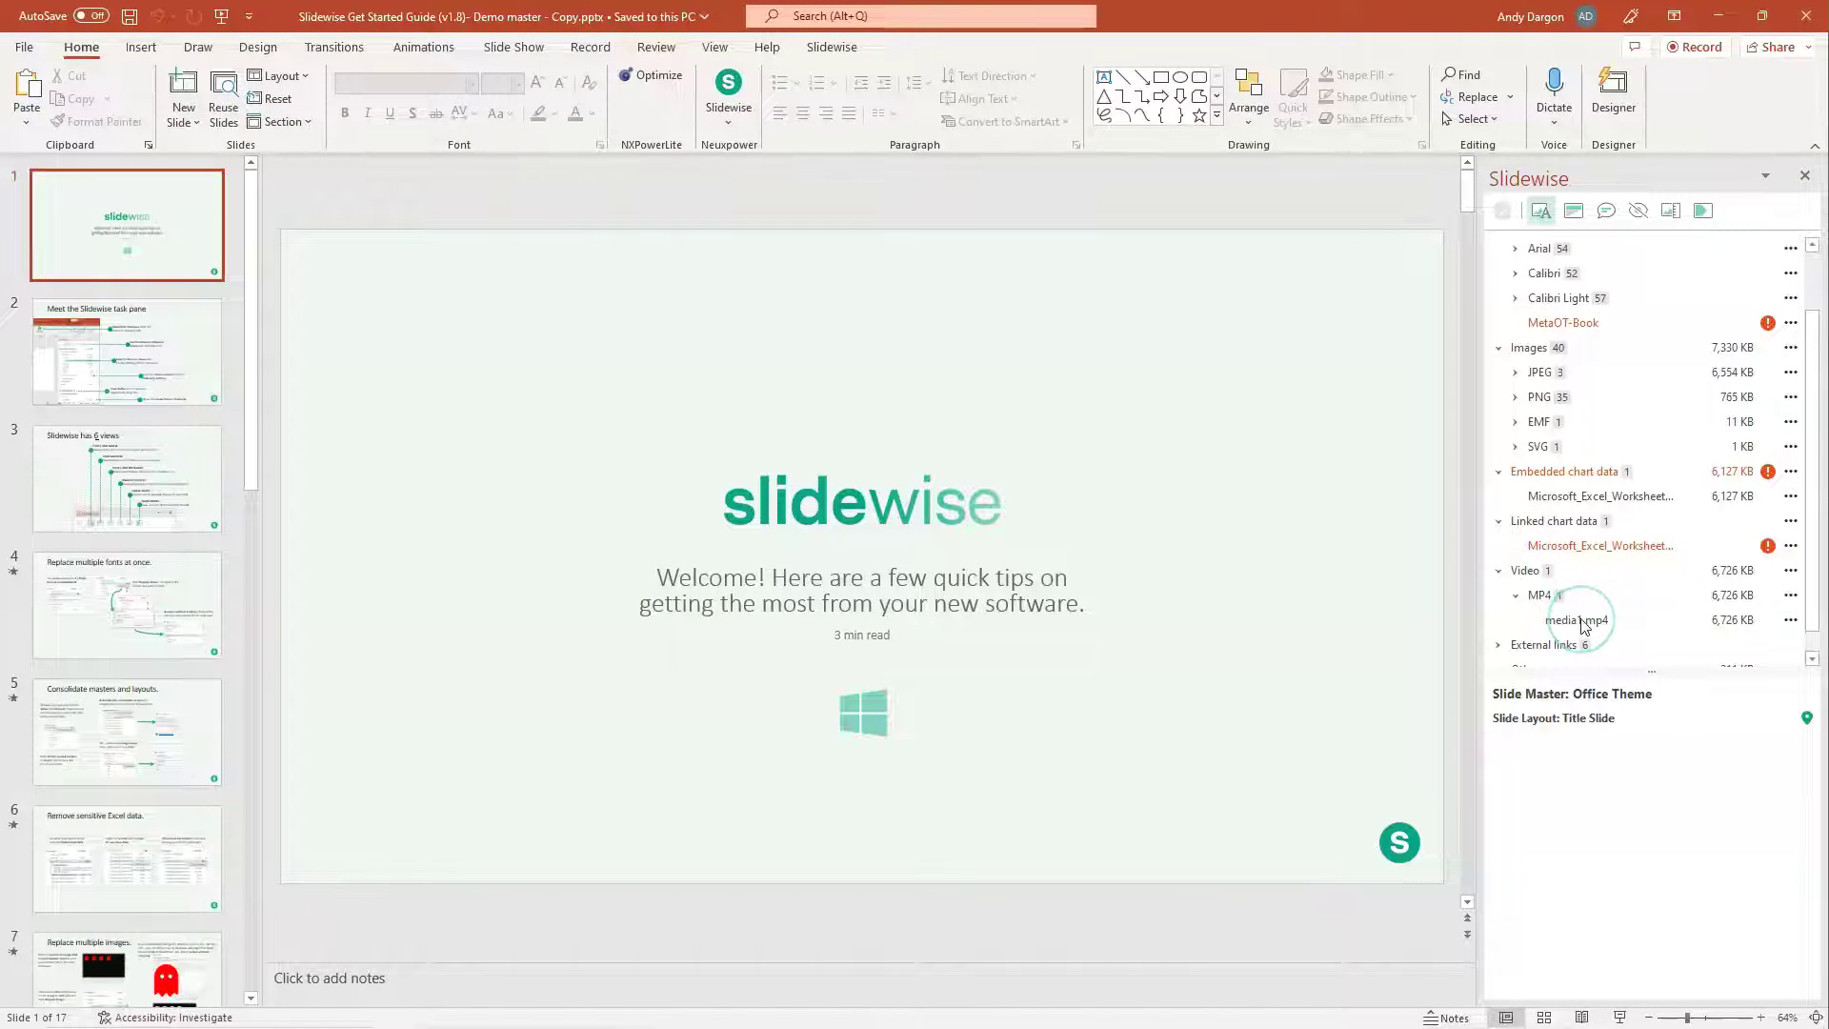
Jump from media1.mp4 to slide 14 'Clean' and select the 5,003 KB hand-soap photo
click(1577, 620)
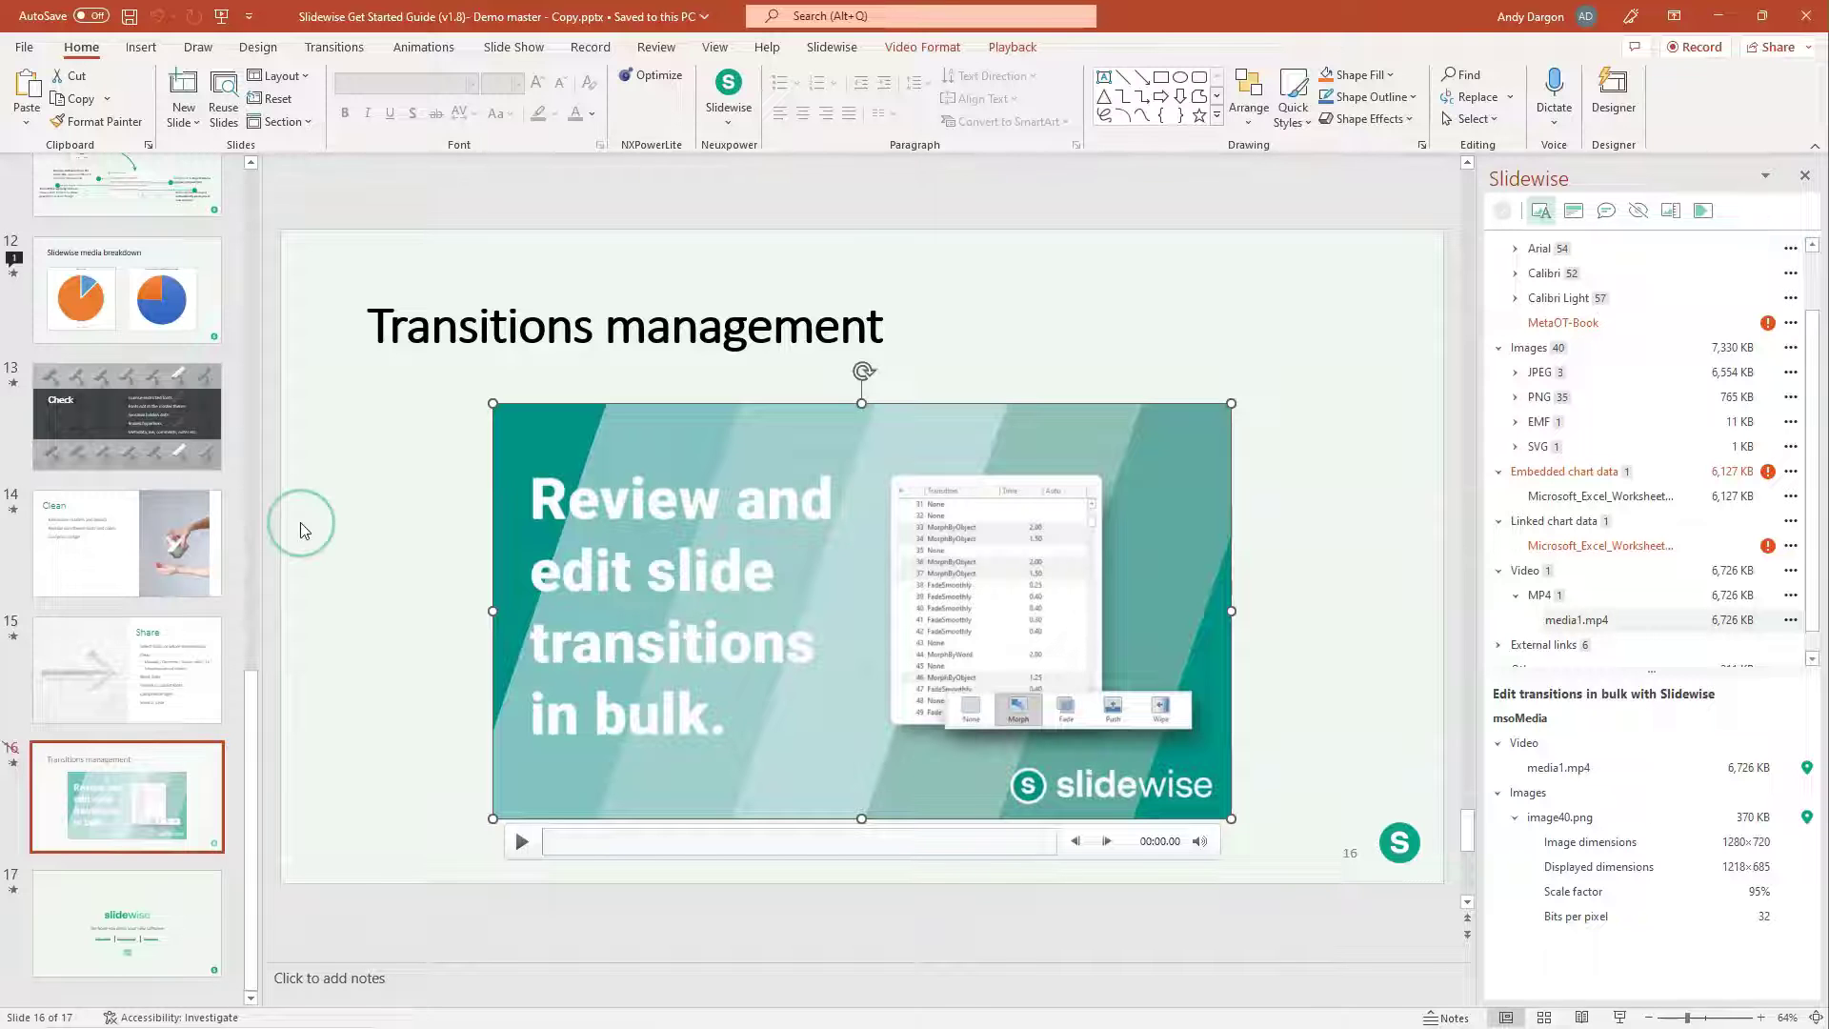
click(196, 538)
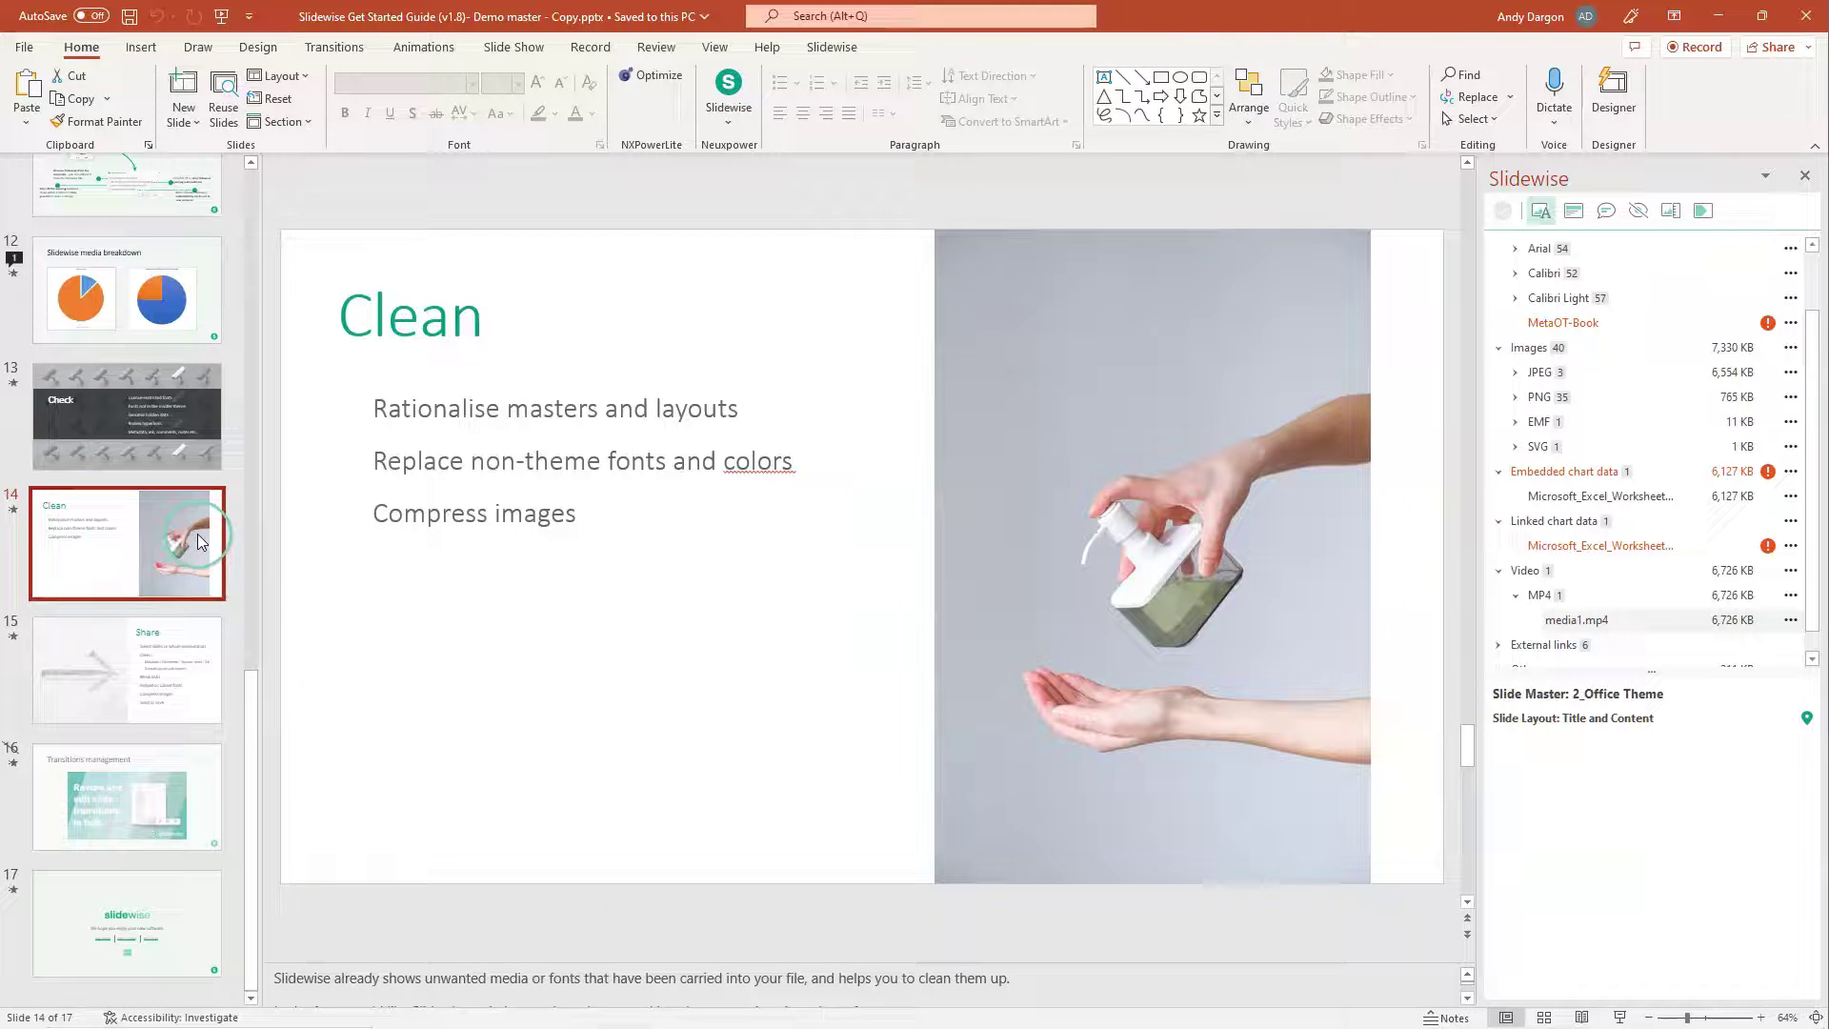
click(1097, 374)
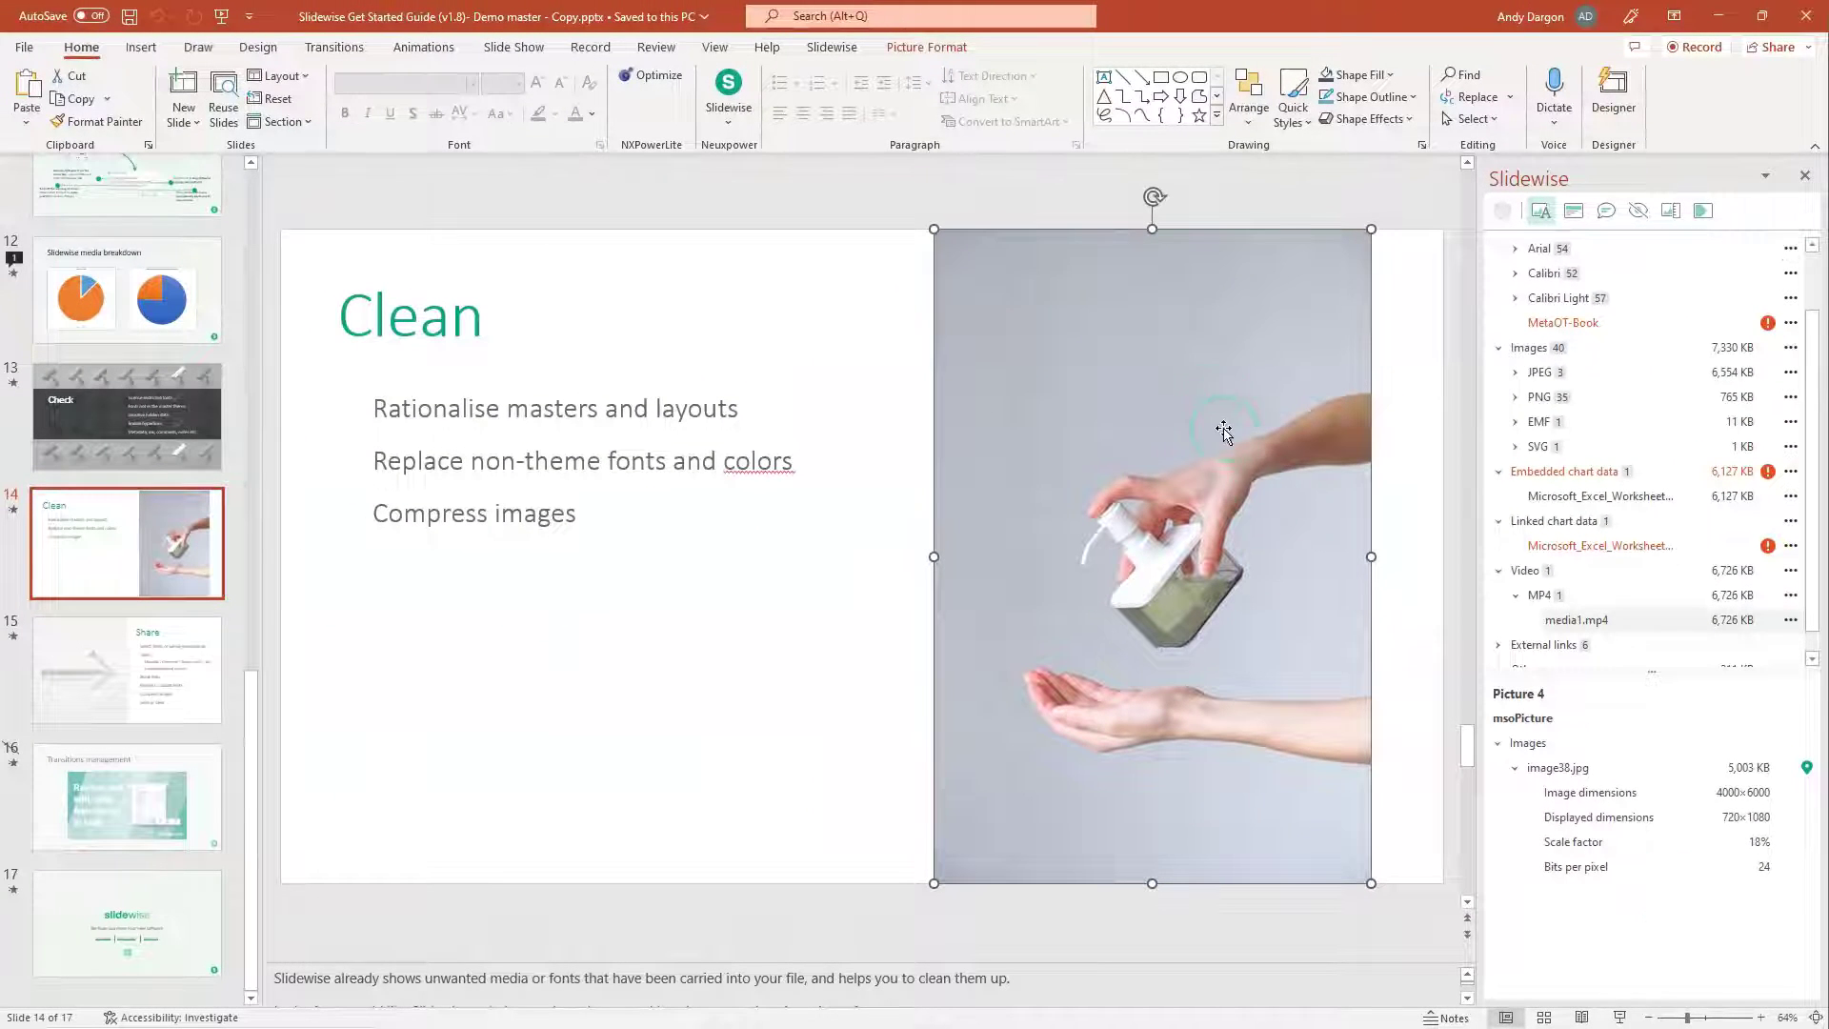
Compress only the hand-soap photo, cutting it to 1,680 KB, and save the presentation
right_click(1205, 387)
mouse_move(1291, 553)
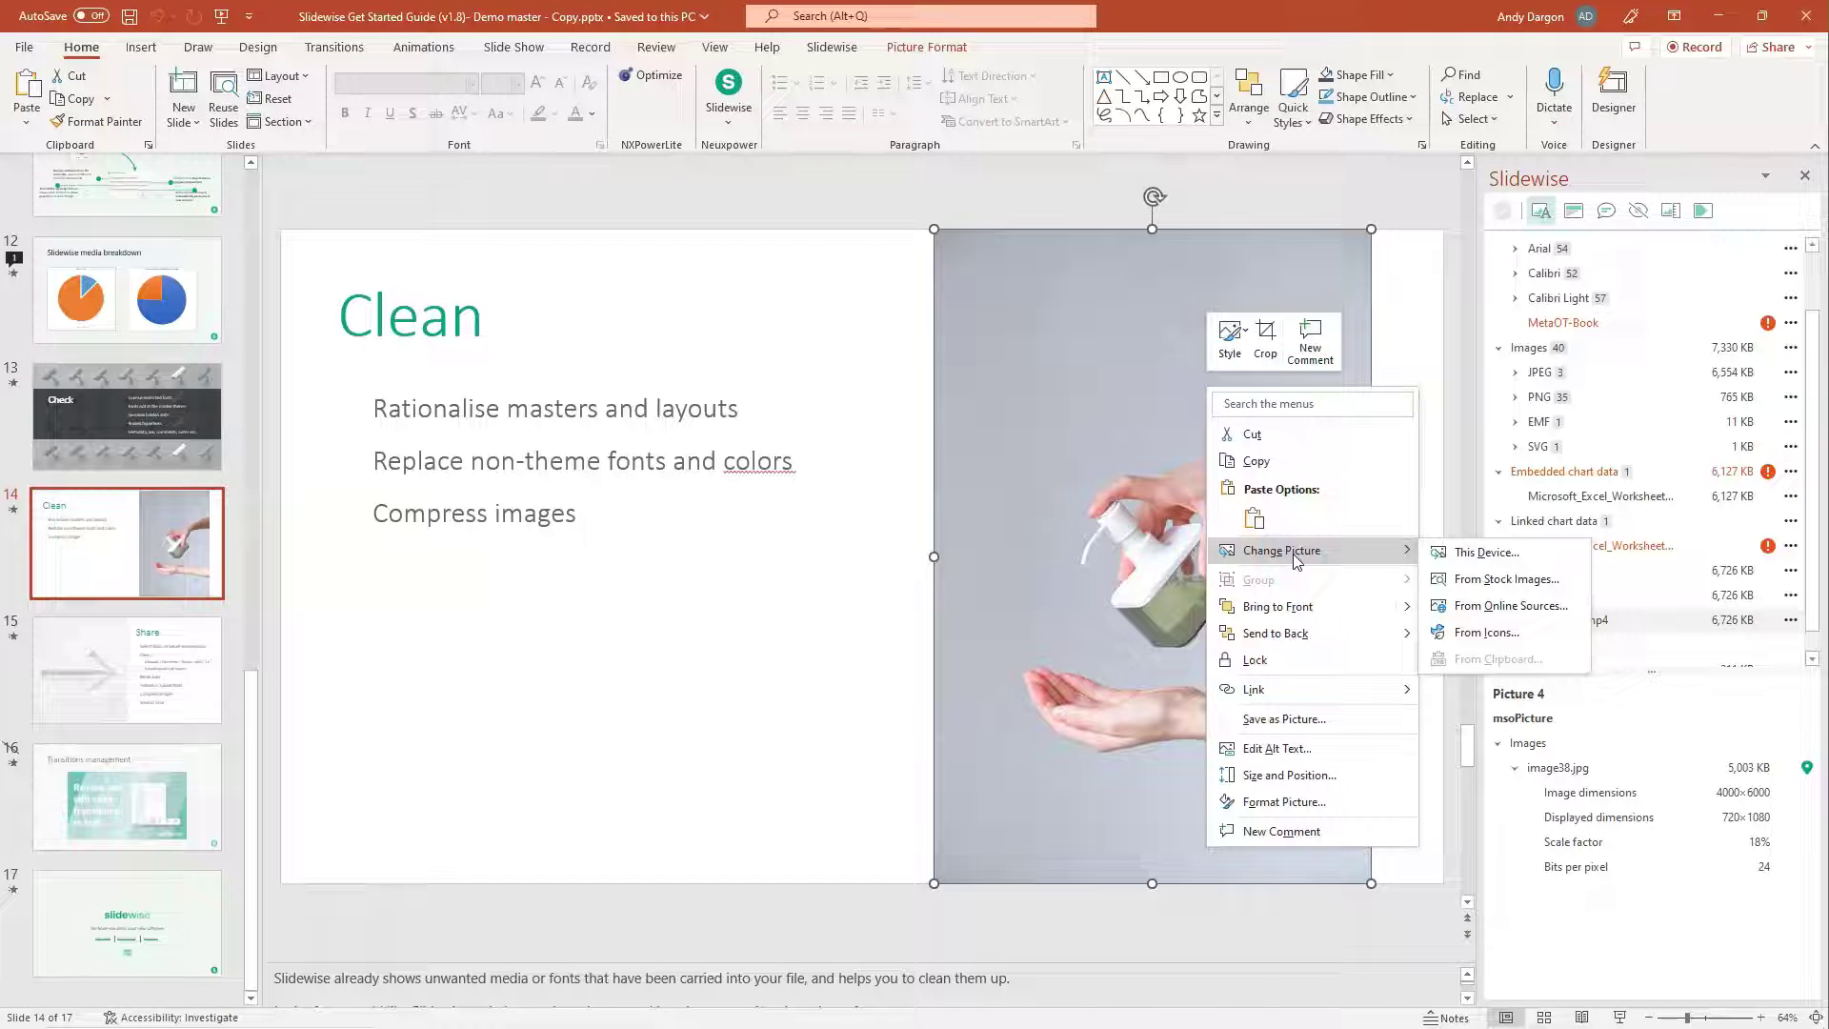
click(900, 49)
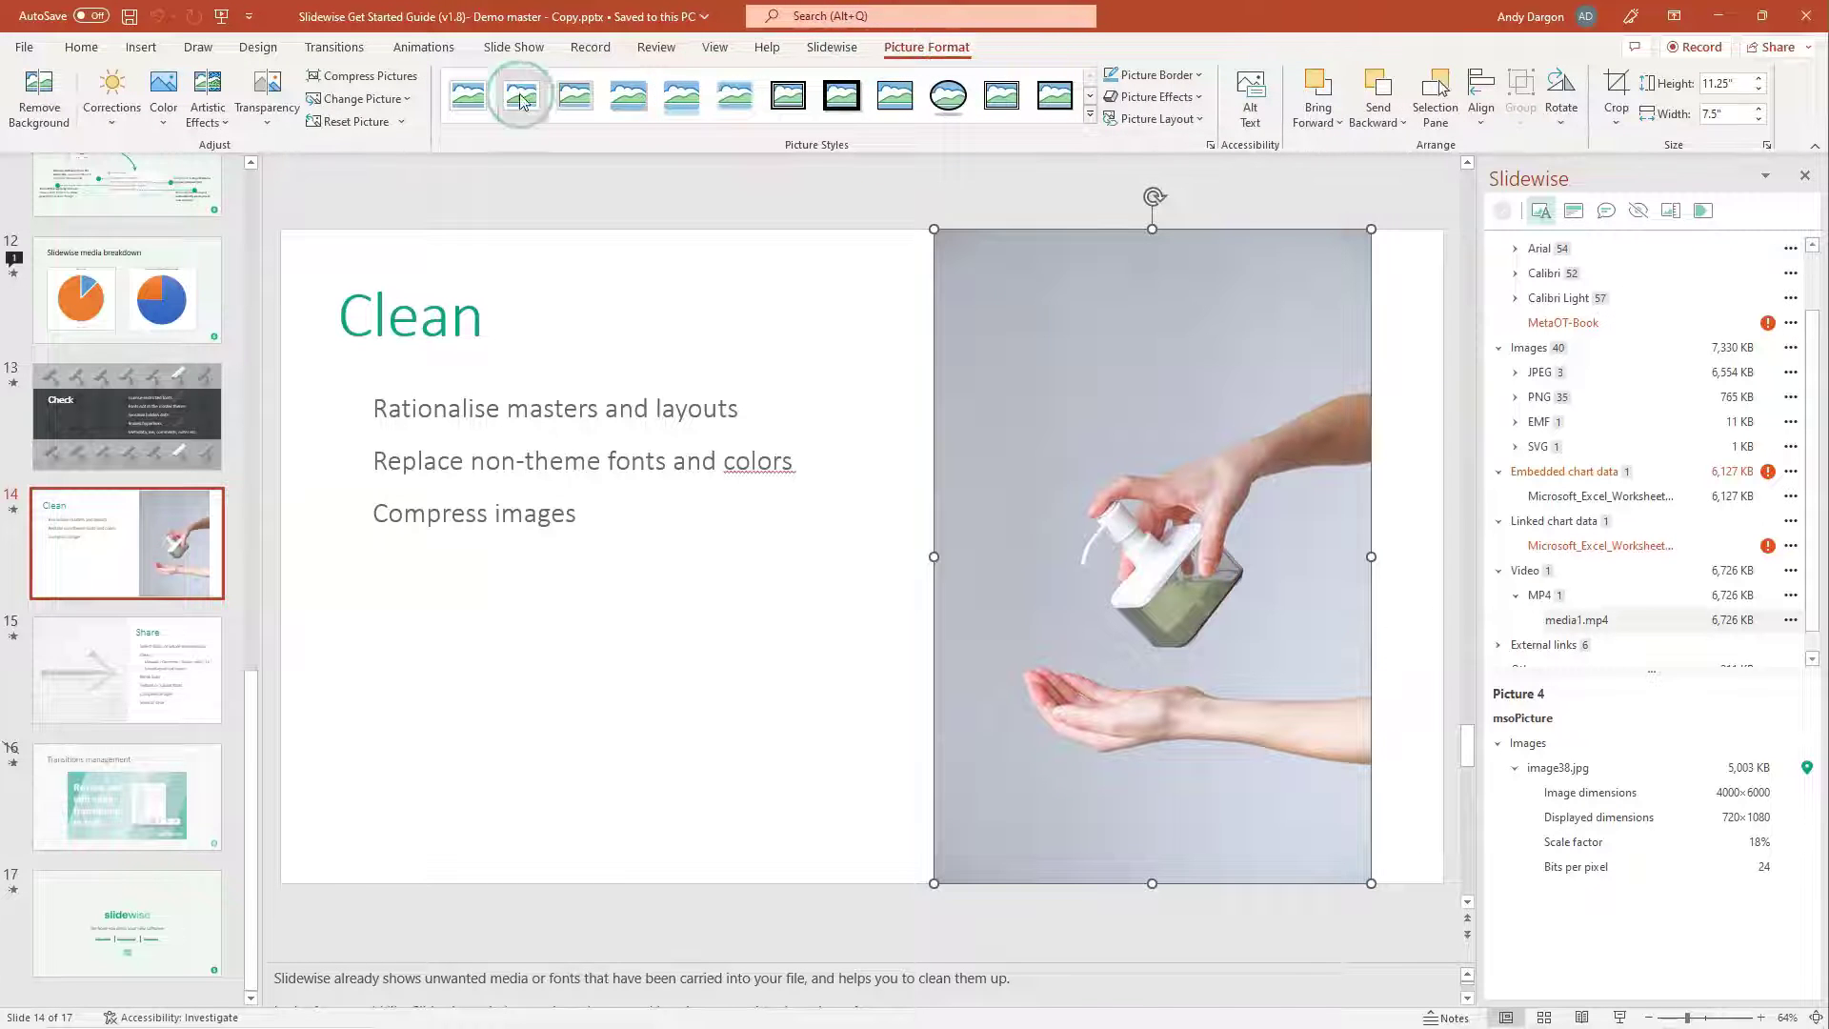
click(398, 82)
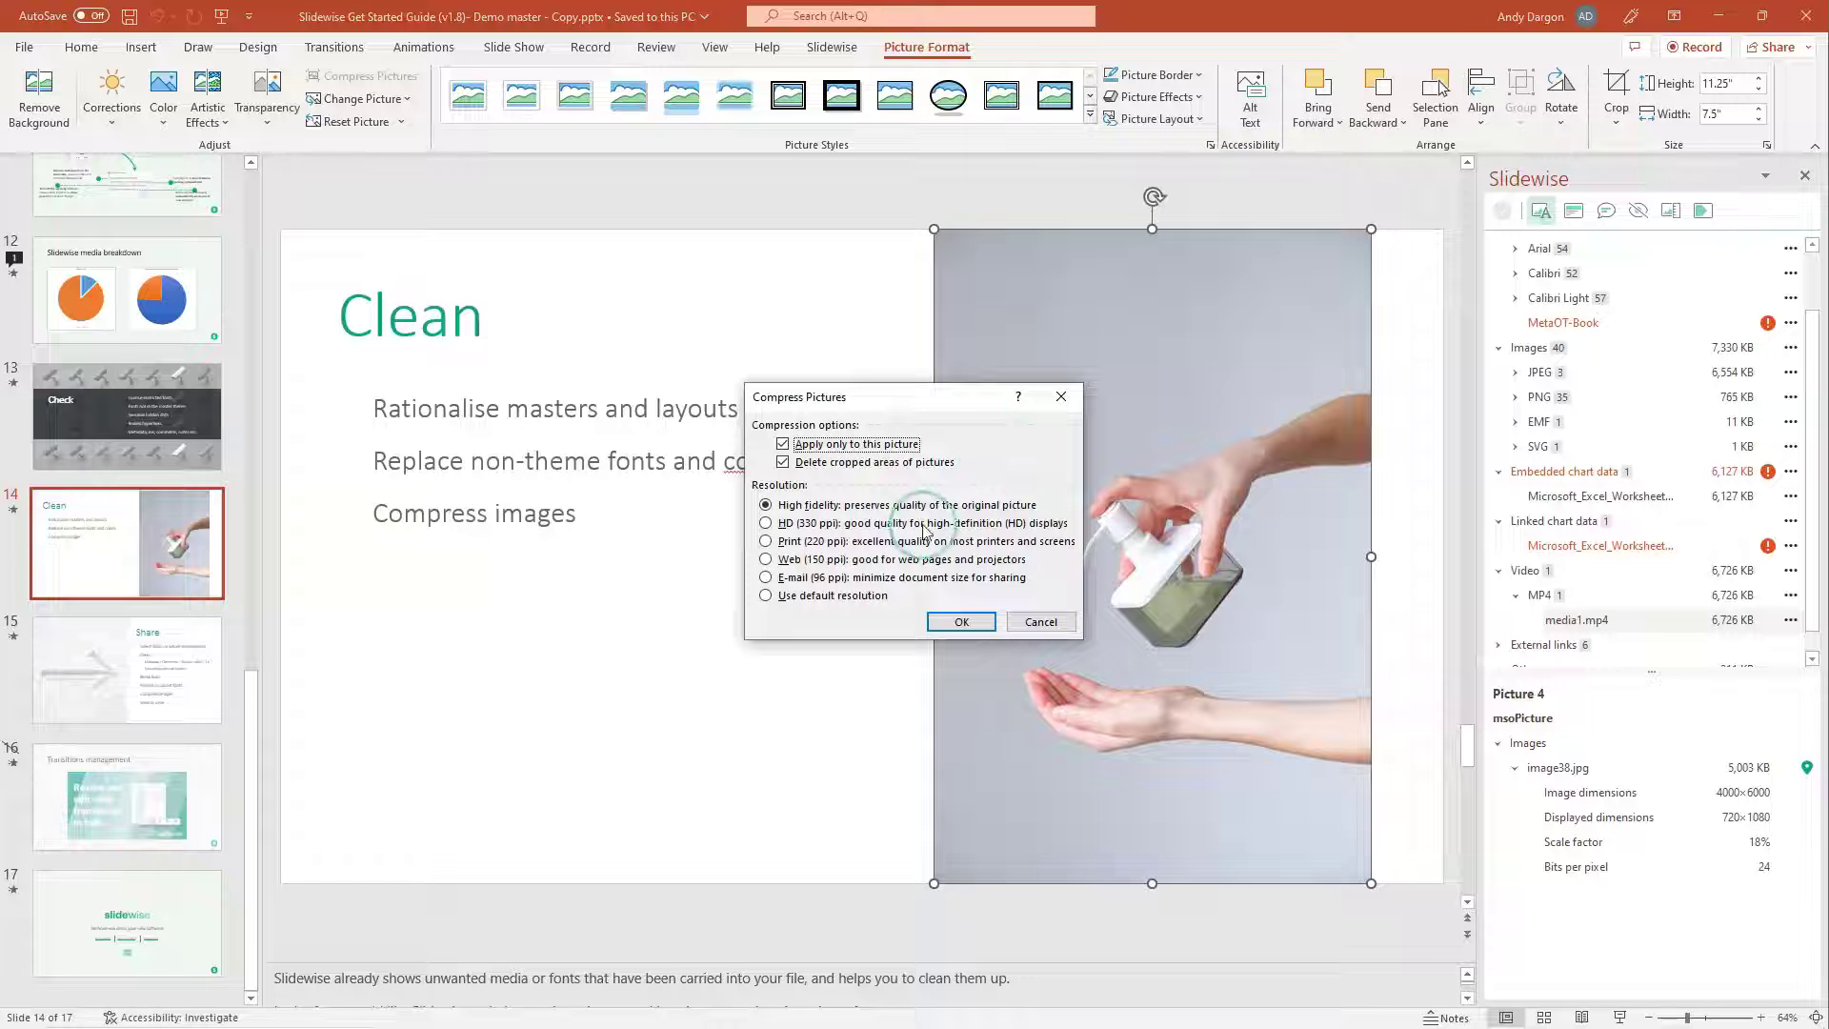
click(962, 622)
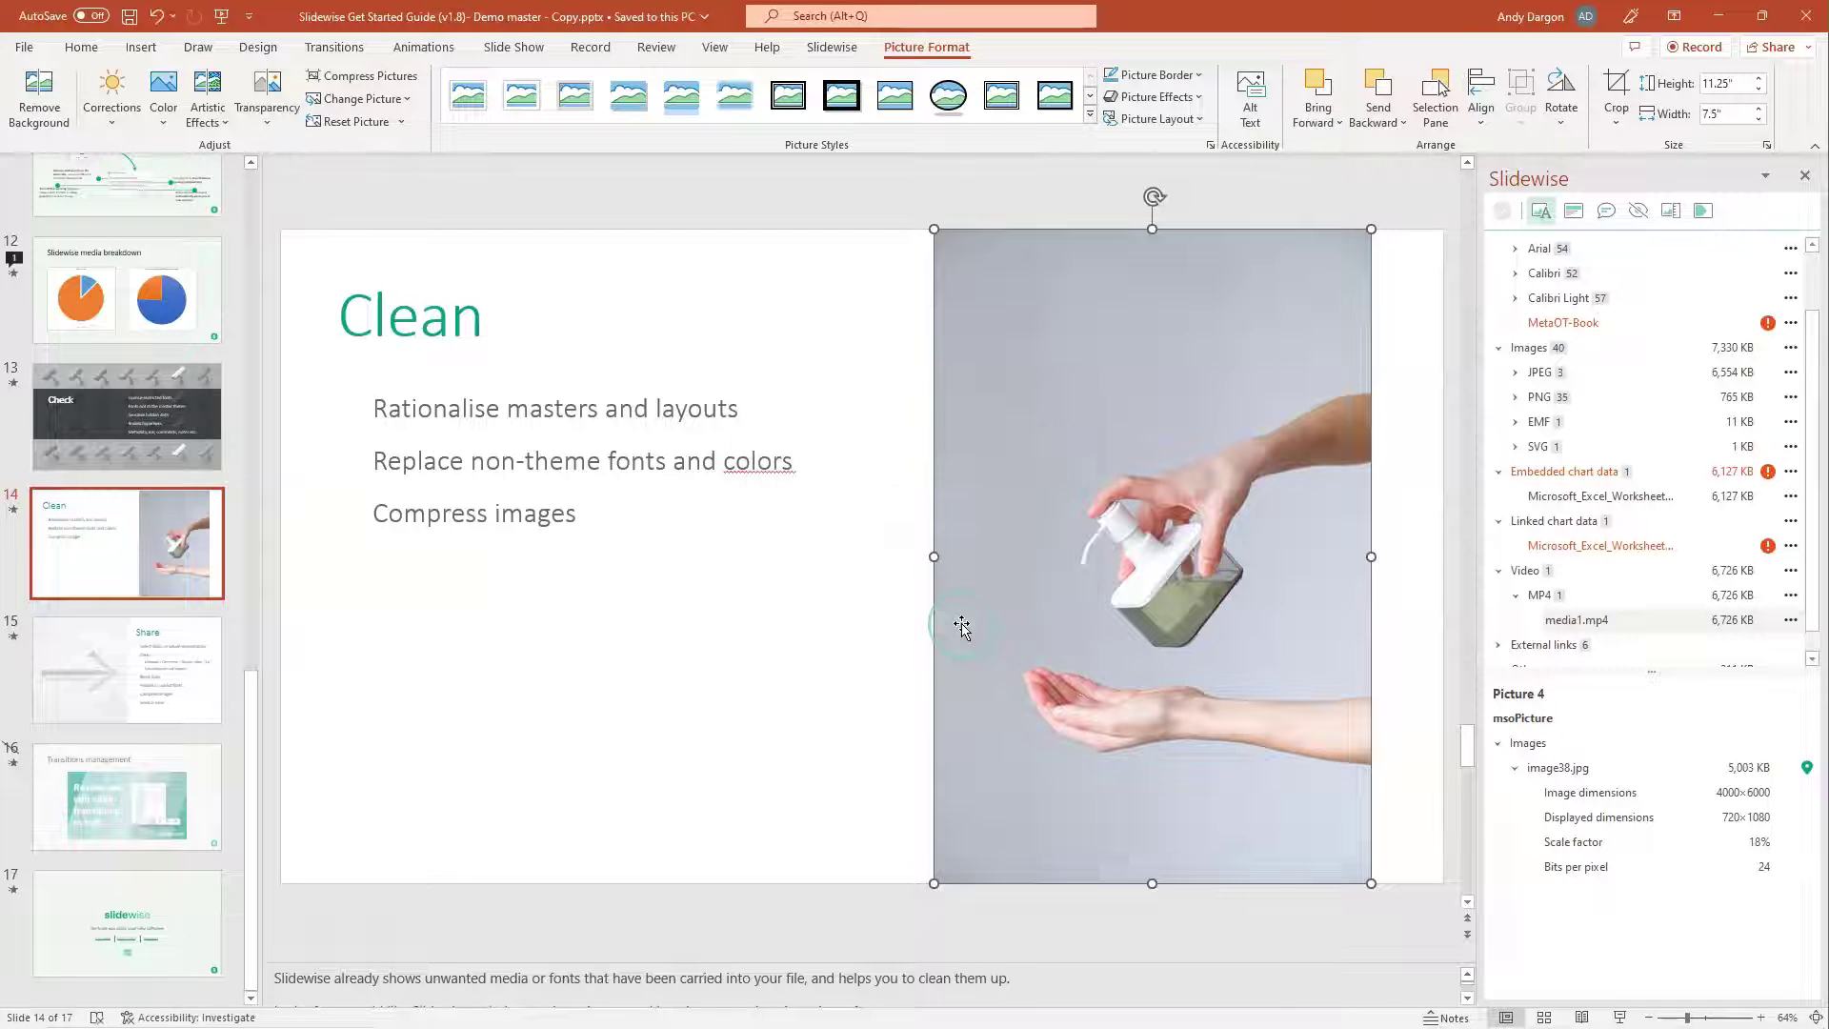
click(129, 16)
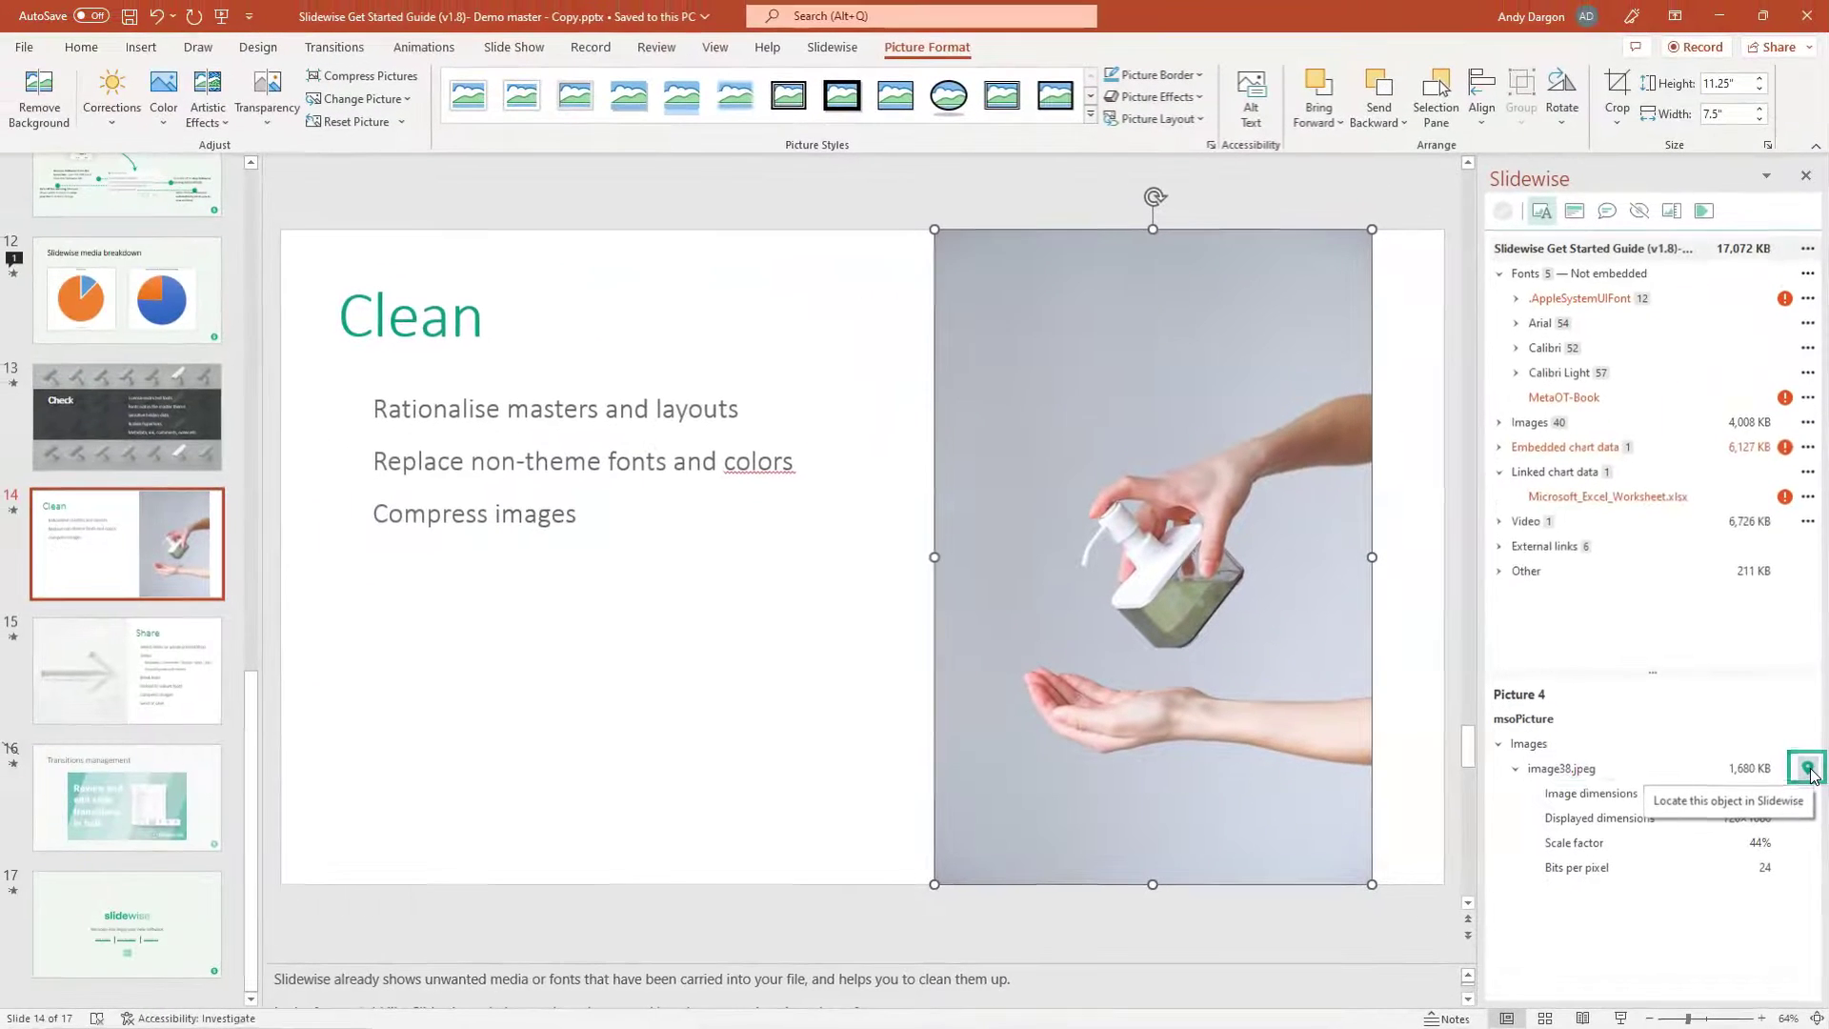
Locate image38.jpeg in the Slidewise listing and expand the six External links
click(1806, 749)
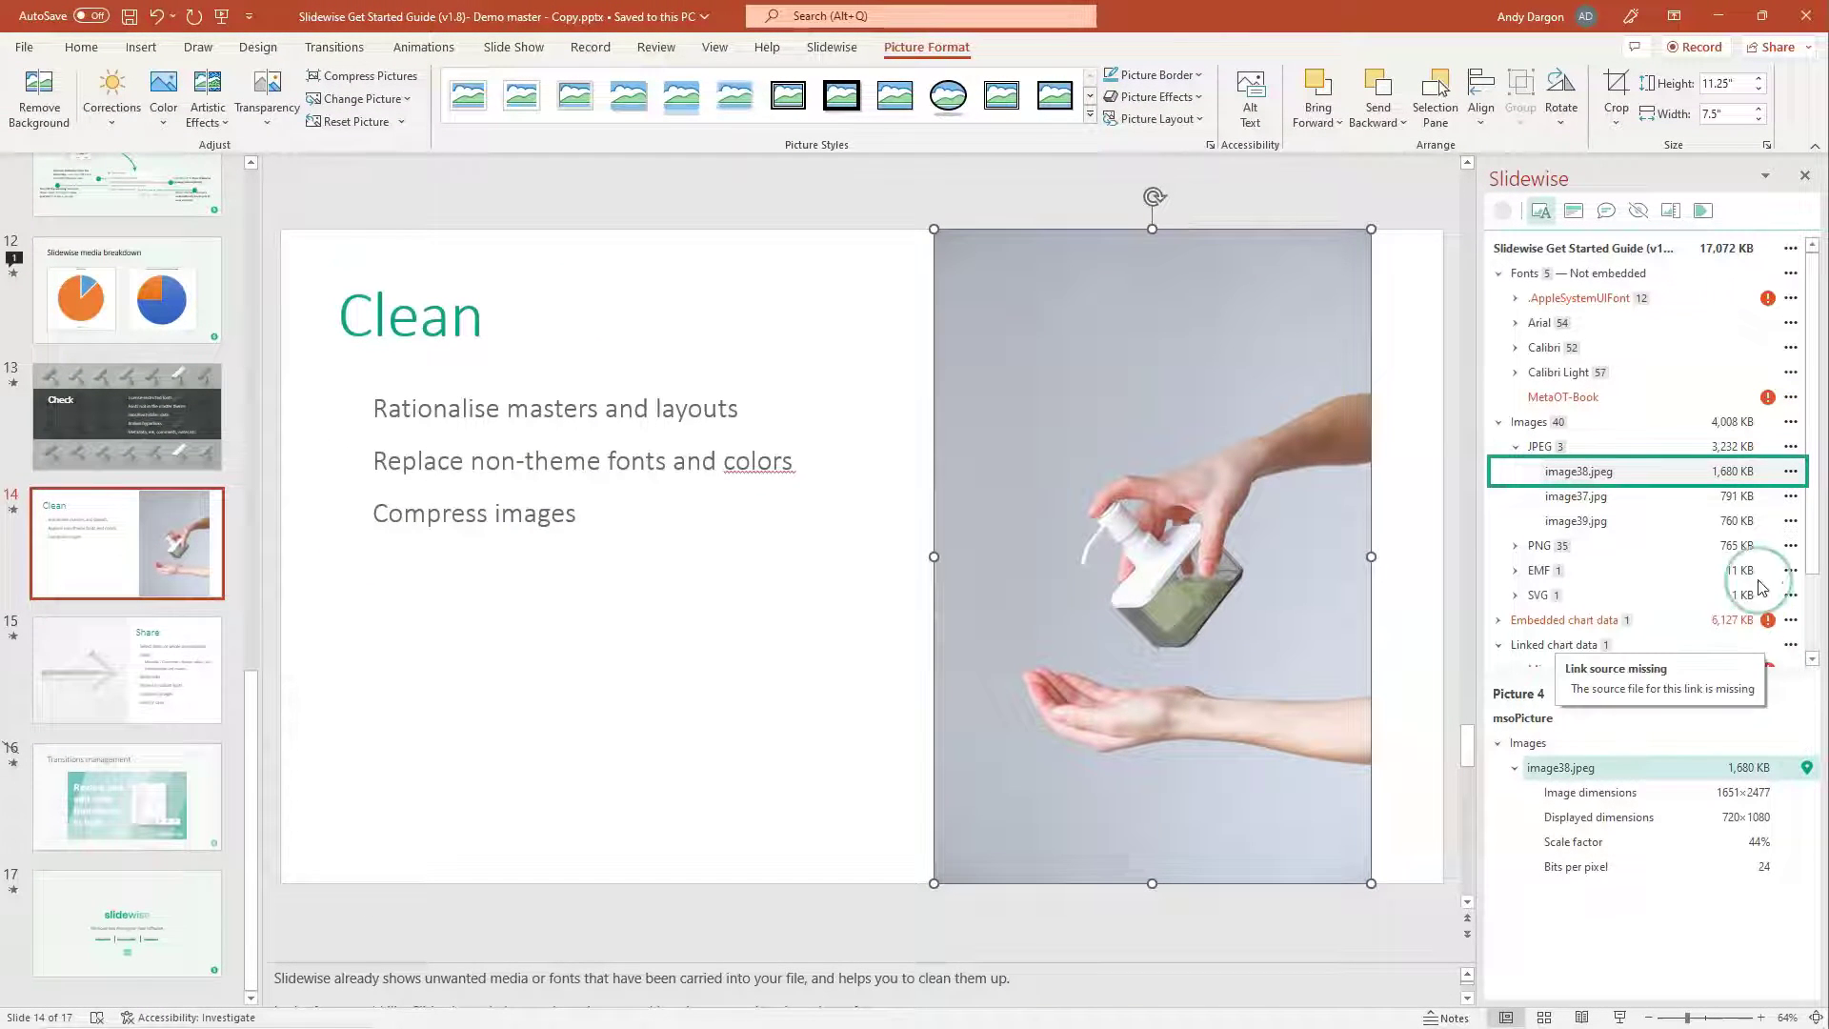
scroll(1765, 548, down, 1)
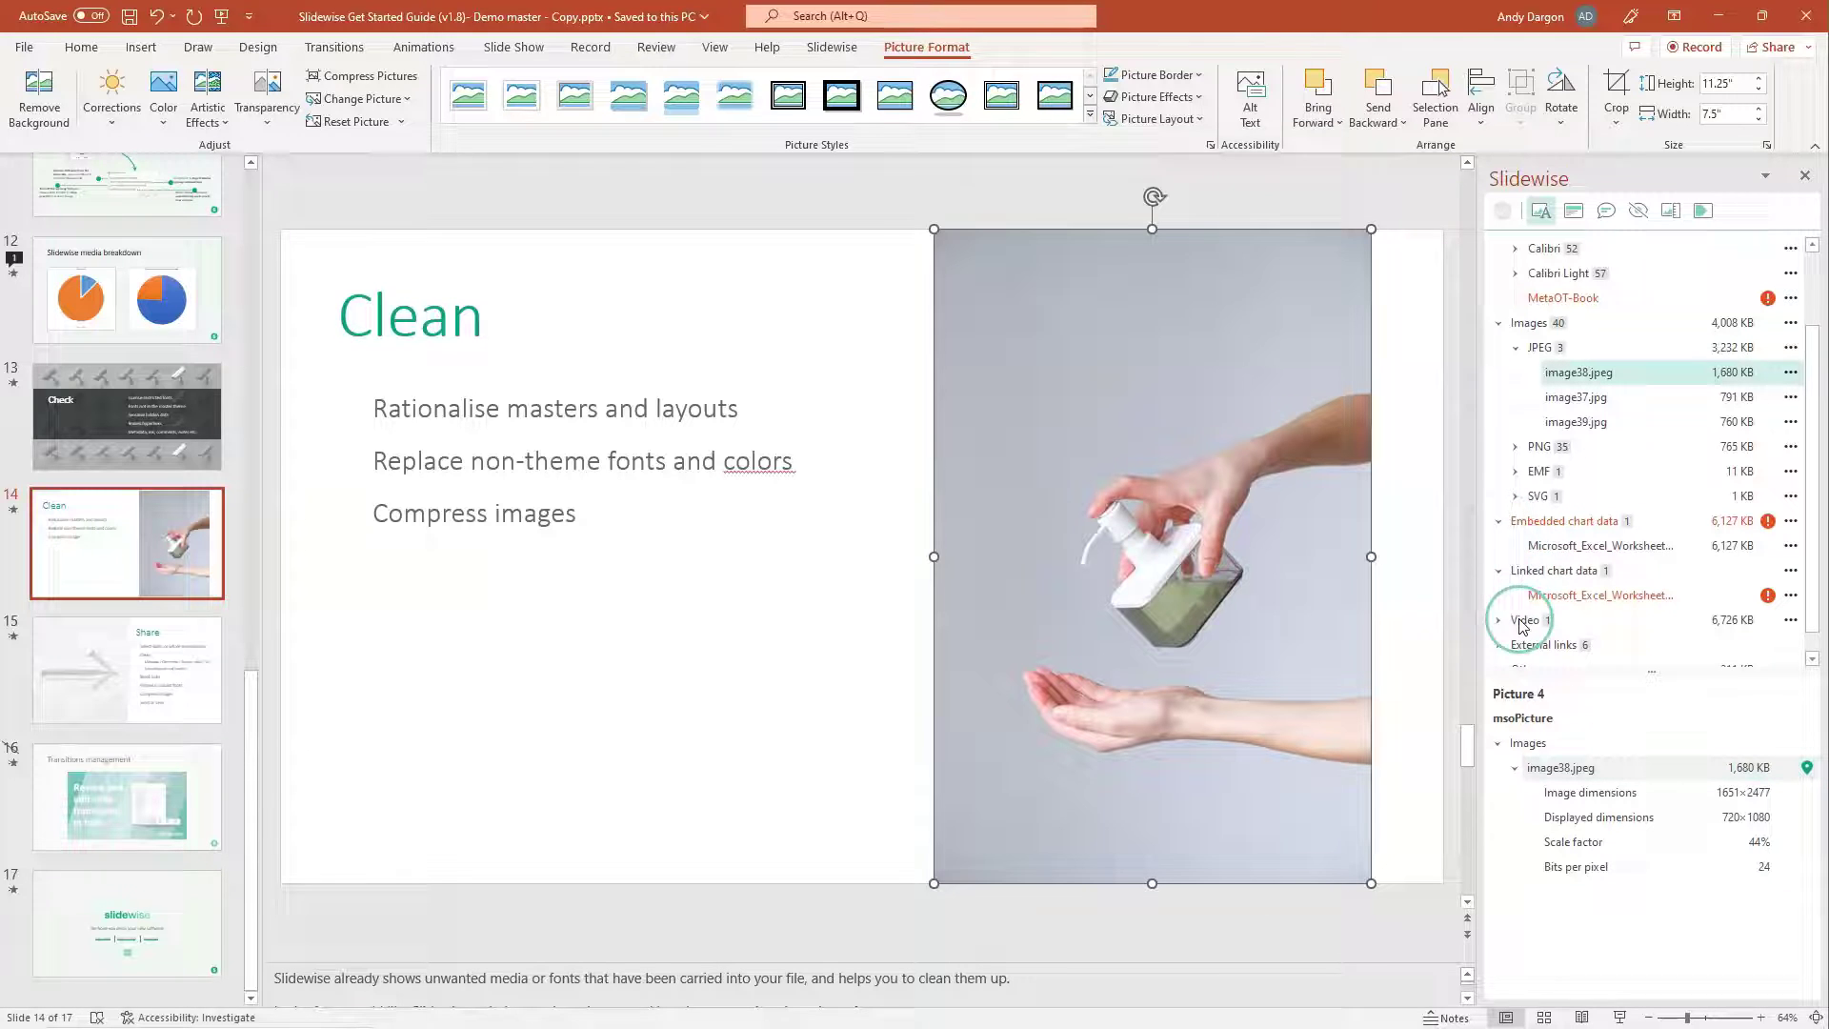
scroll(1527, 642, down, 1)
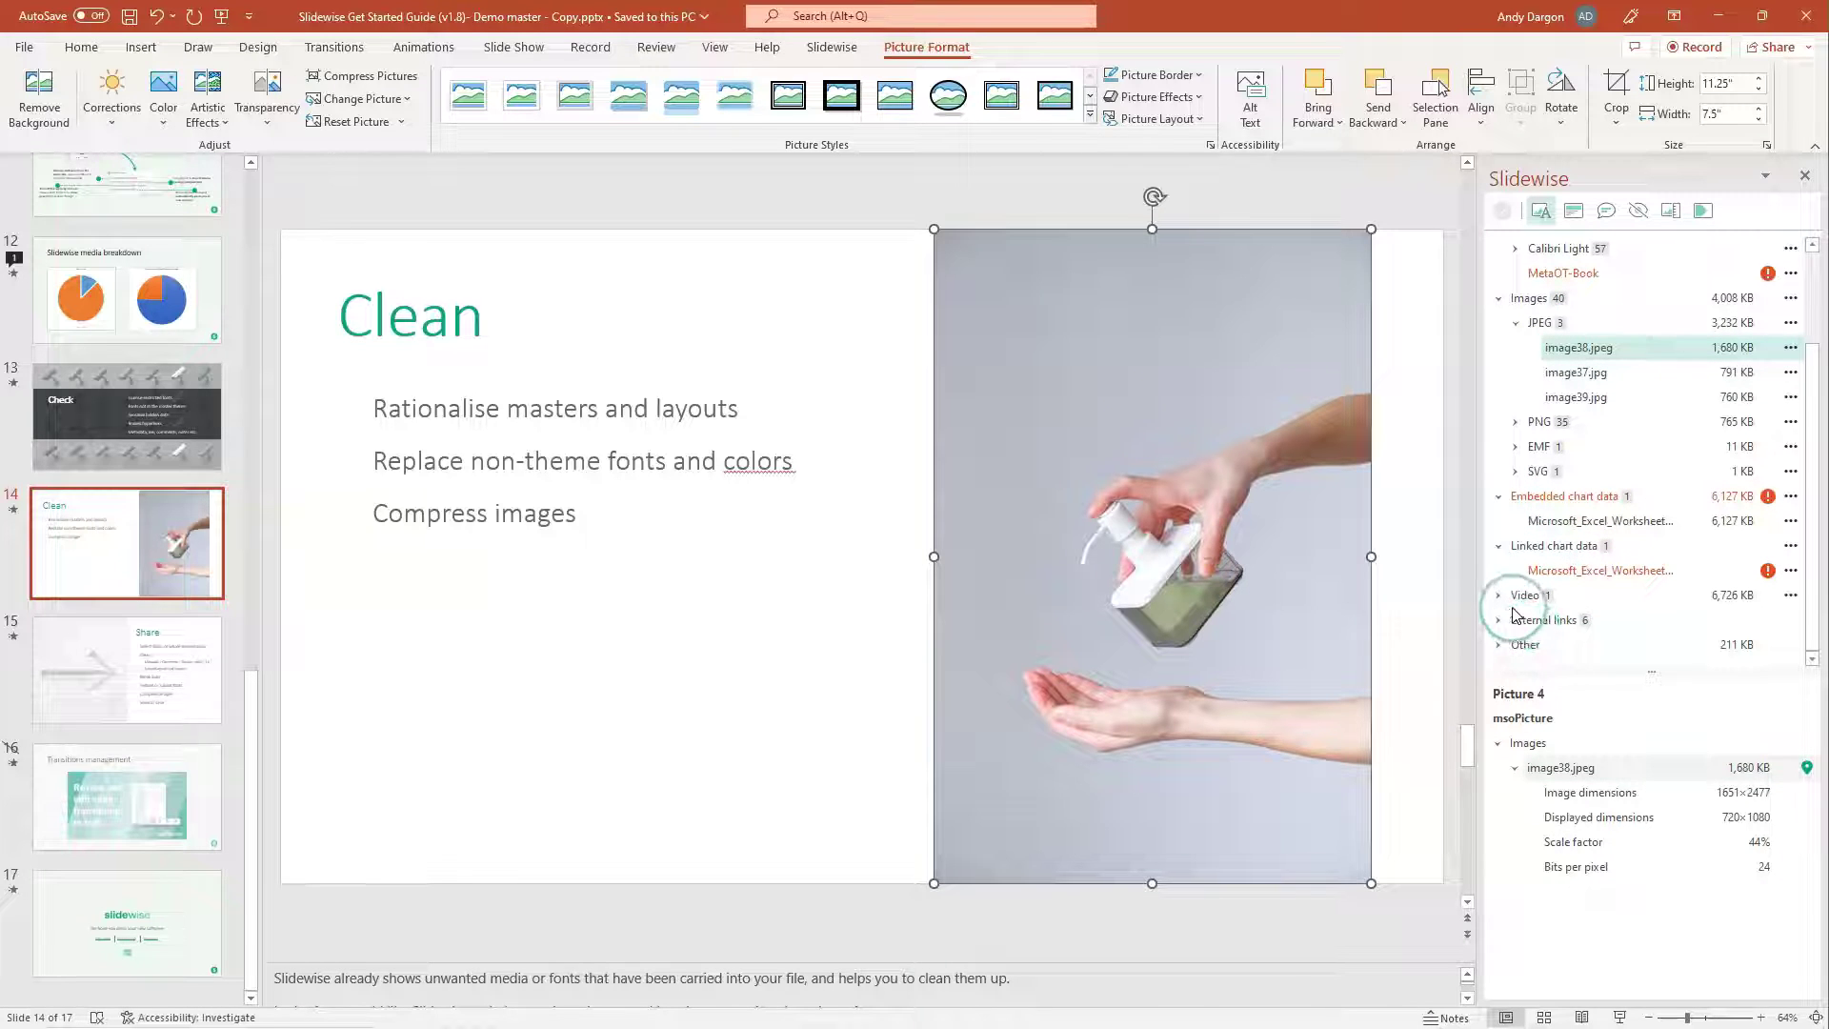
click(1522, 627)
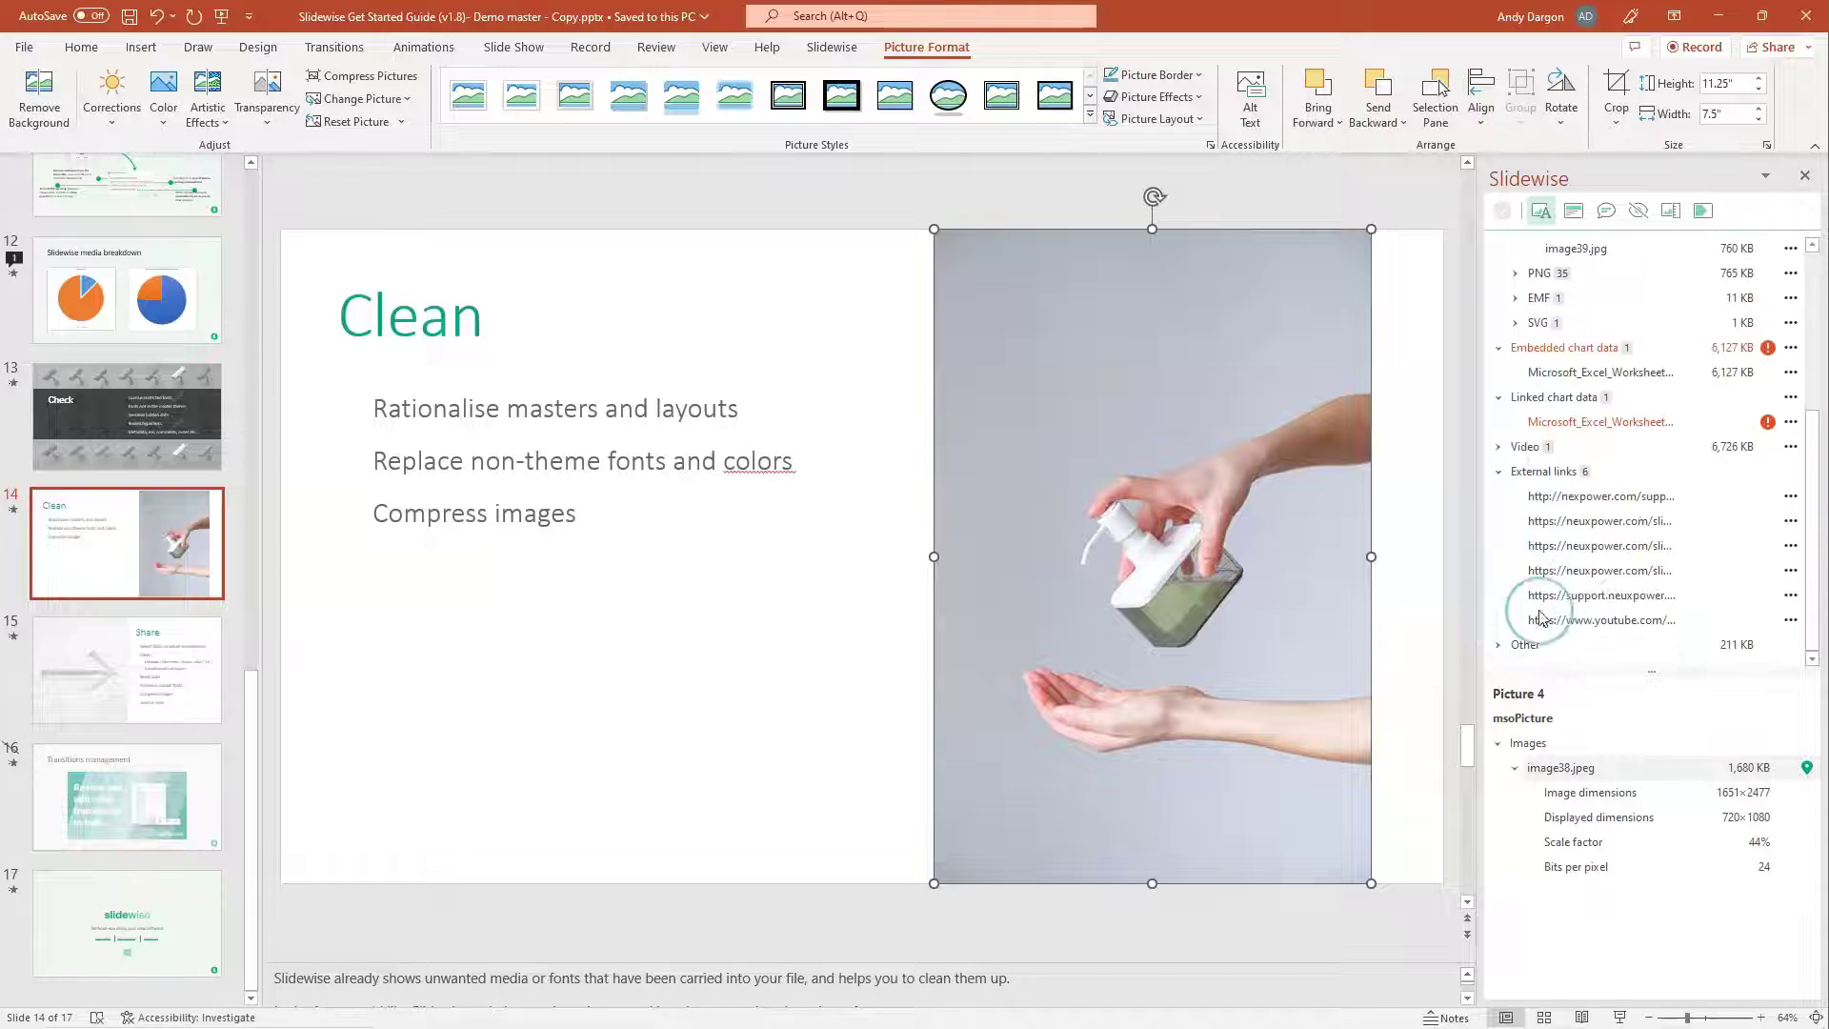
Change slide 17's 'Contact us' link from nexpower.com to neuxpower.com and locate it in Slidewise
click(1597, 501)
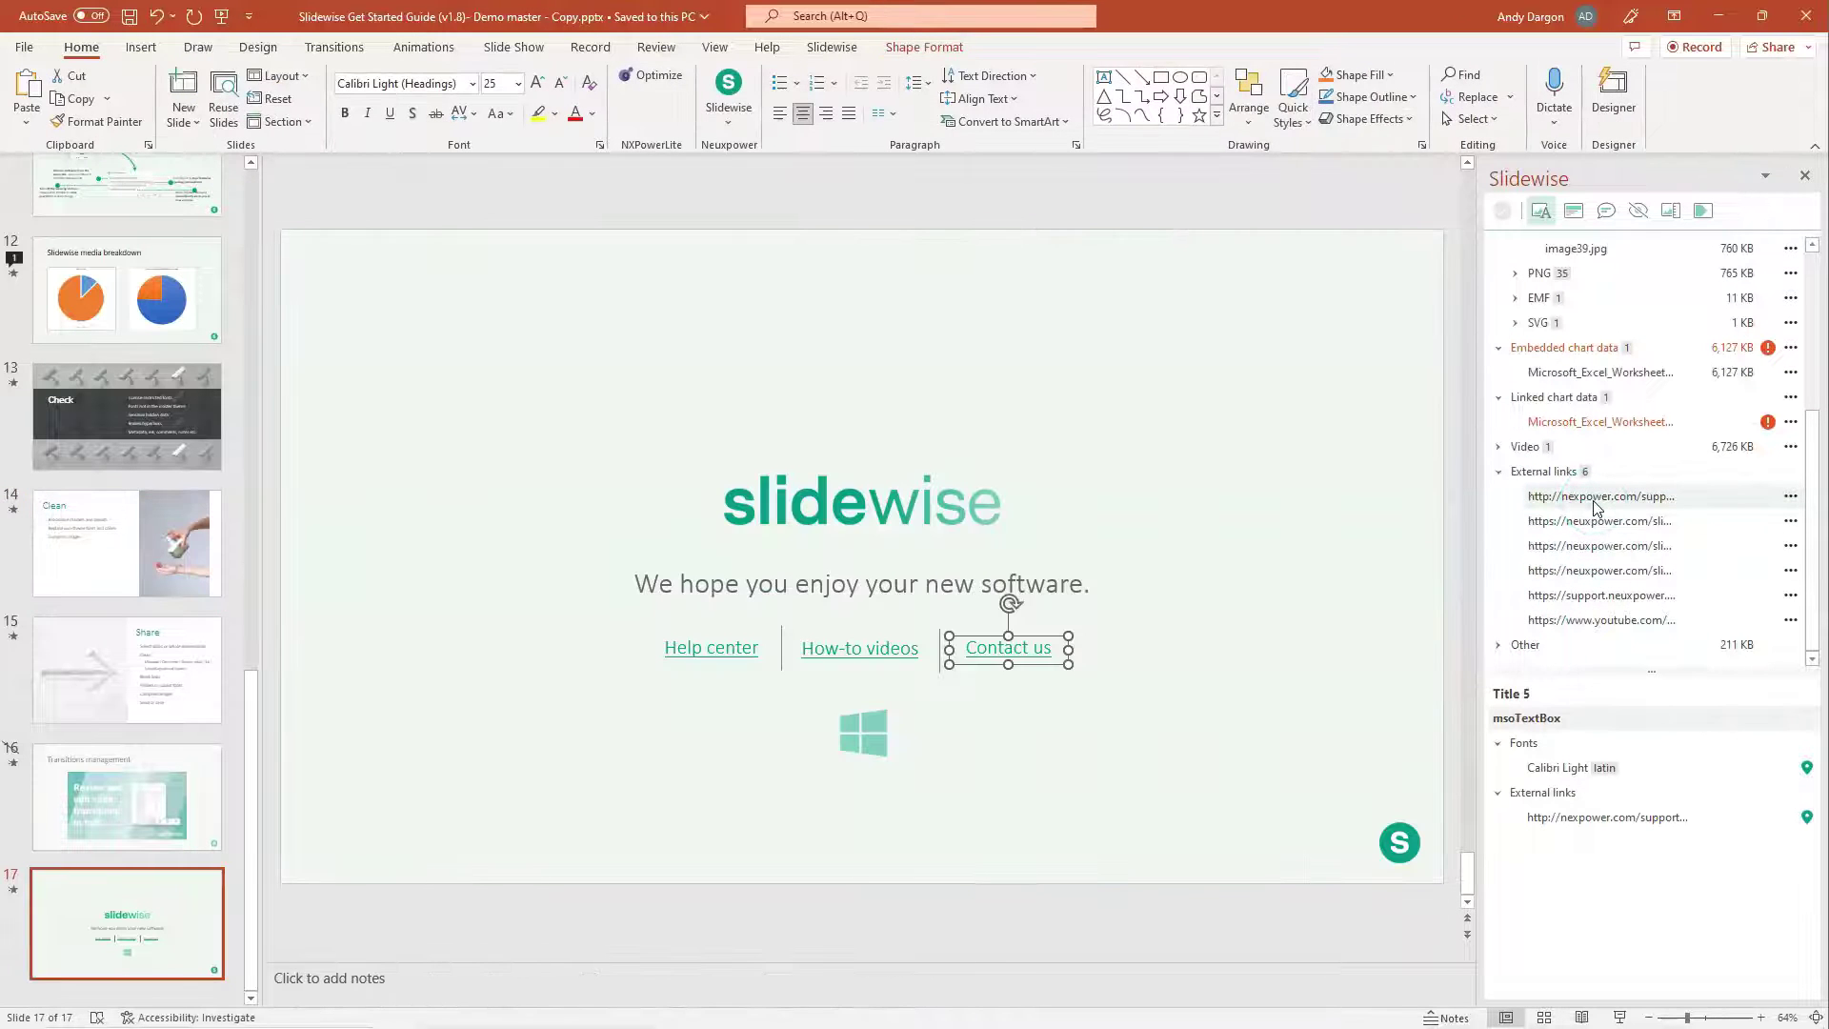
click(1602, 505)
click(992, 654)
right_click(994, 660)
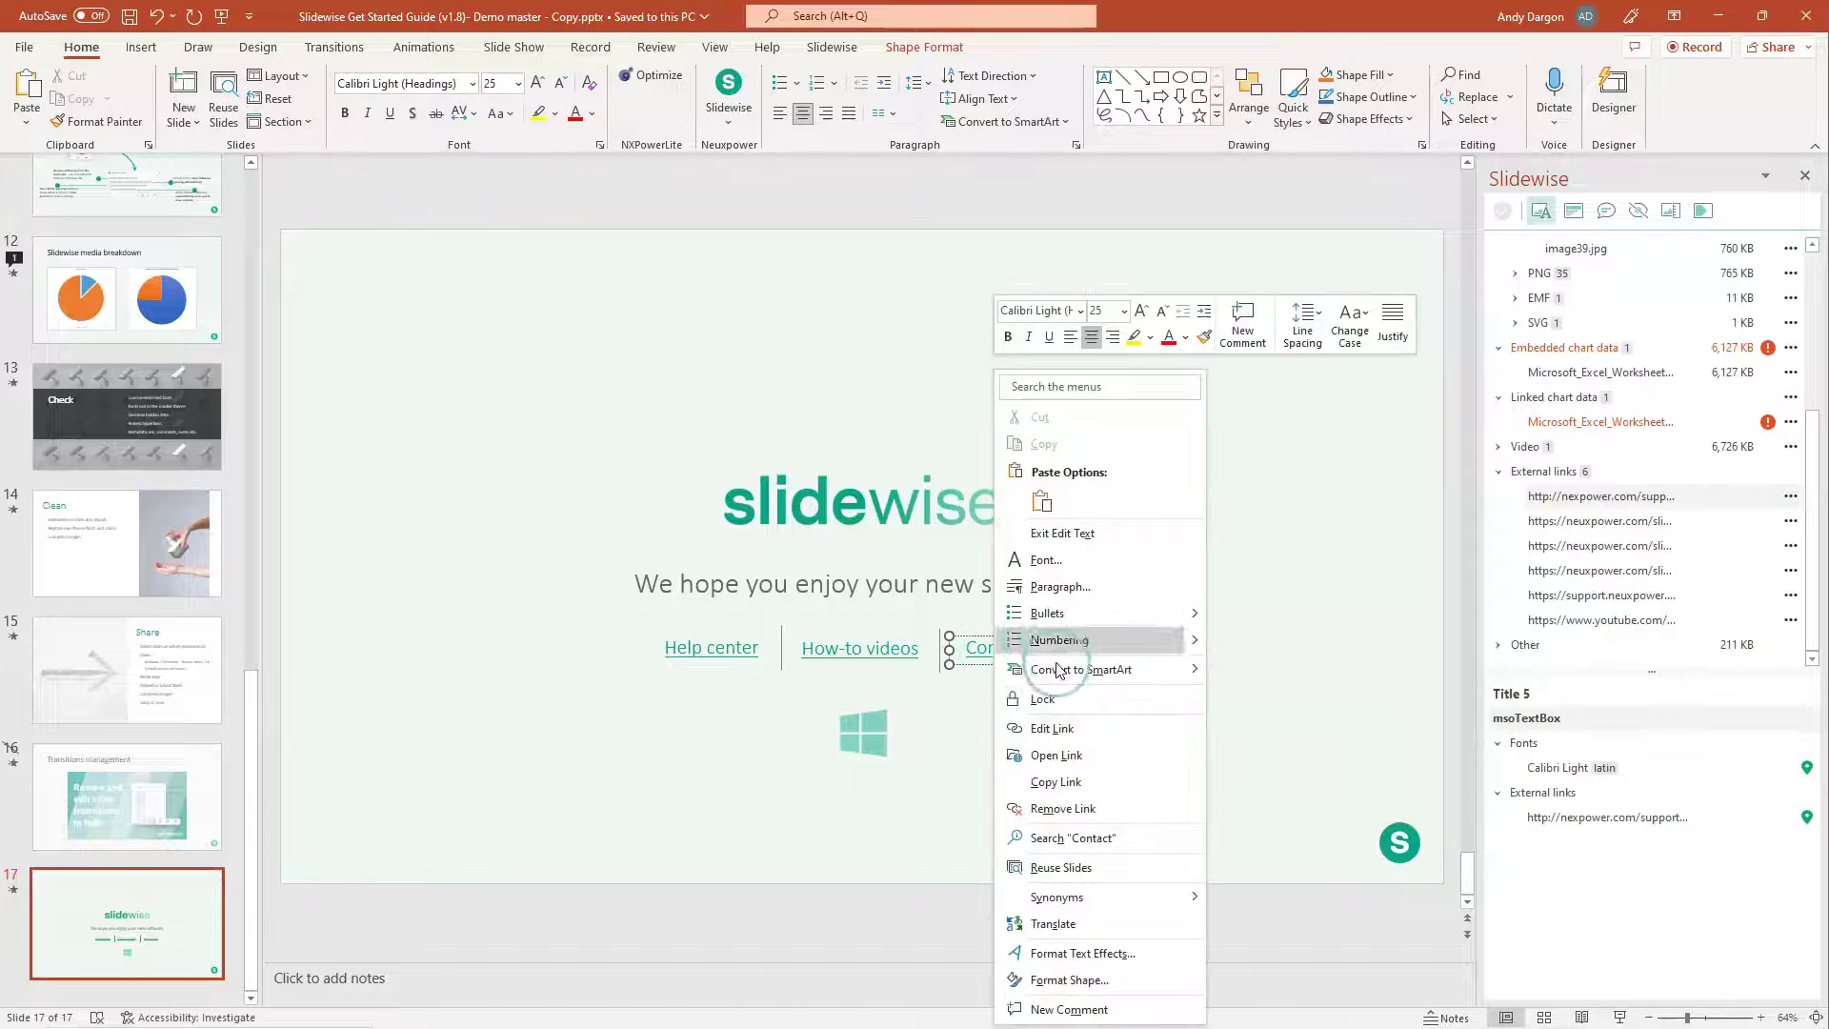
click(1052, 728)
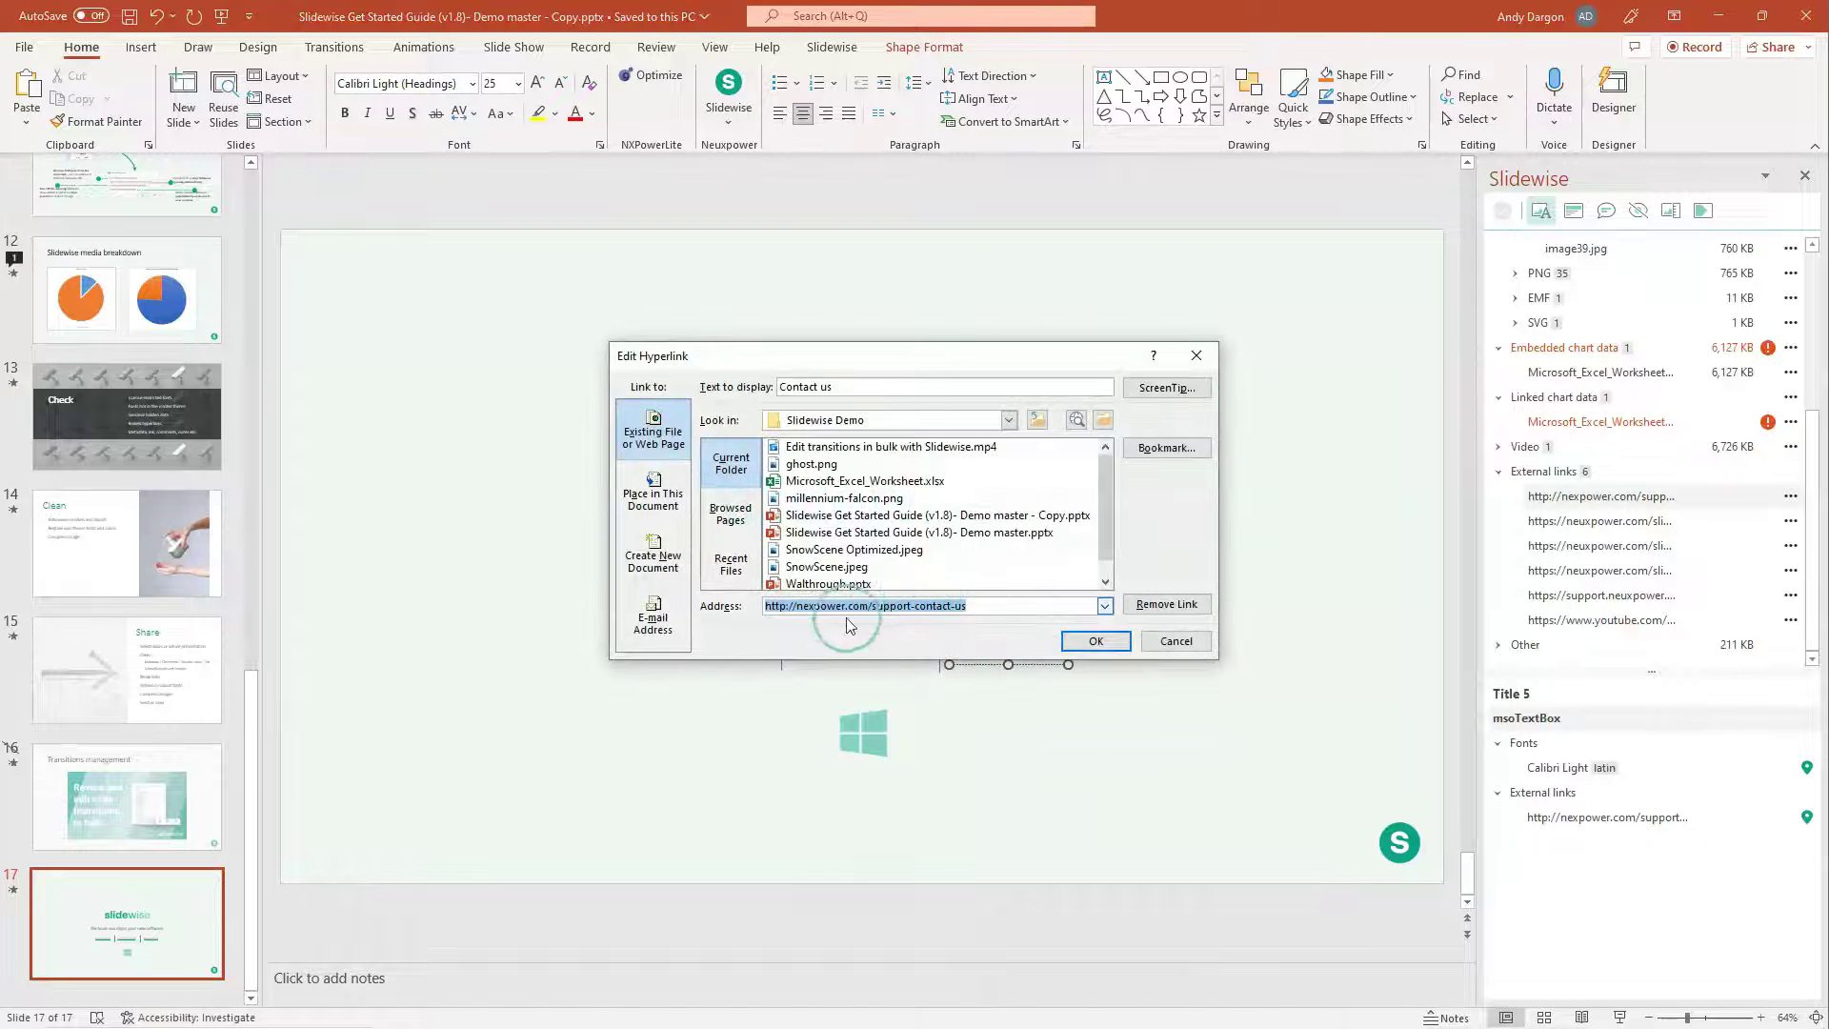
click(810, 607)
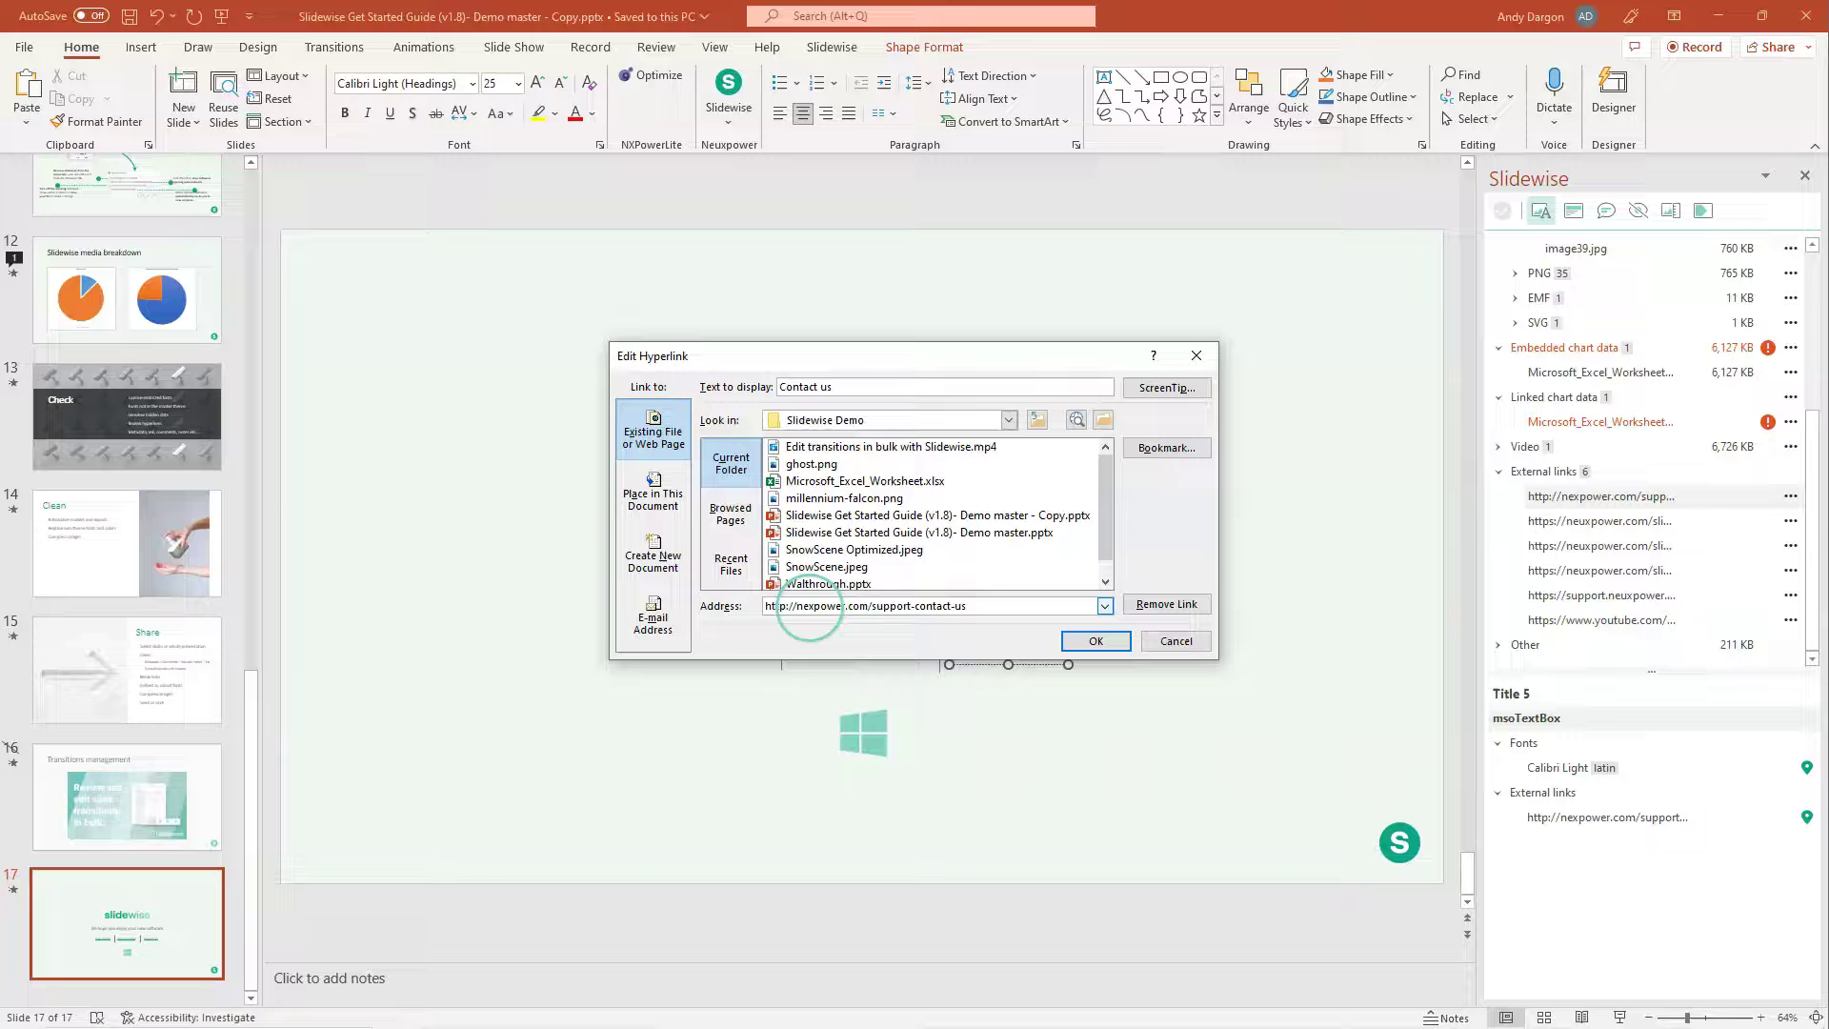
drag(810, 607, 981, 615)
click(1095, 640)
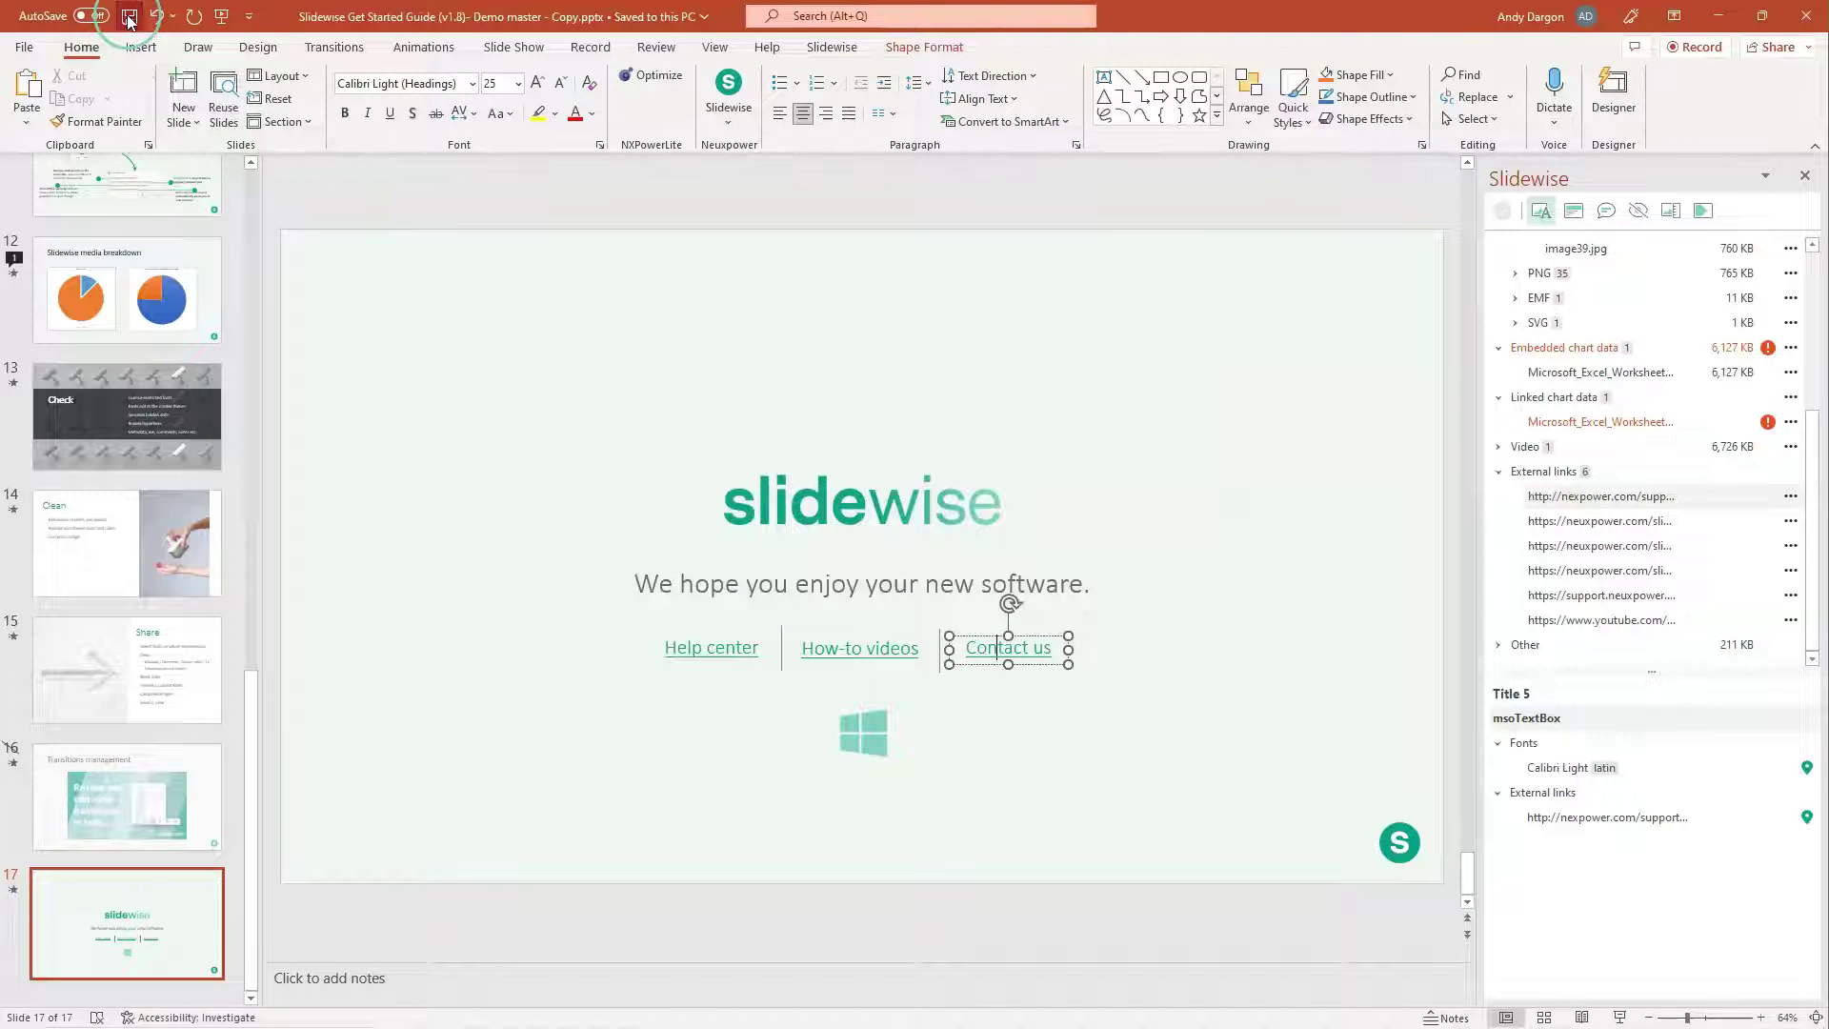
click(1804, 814)
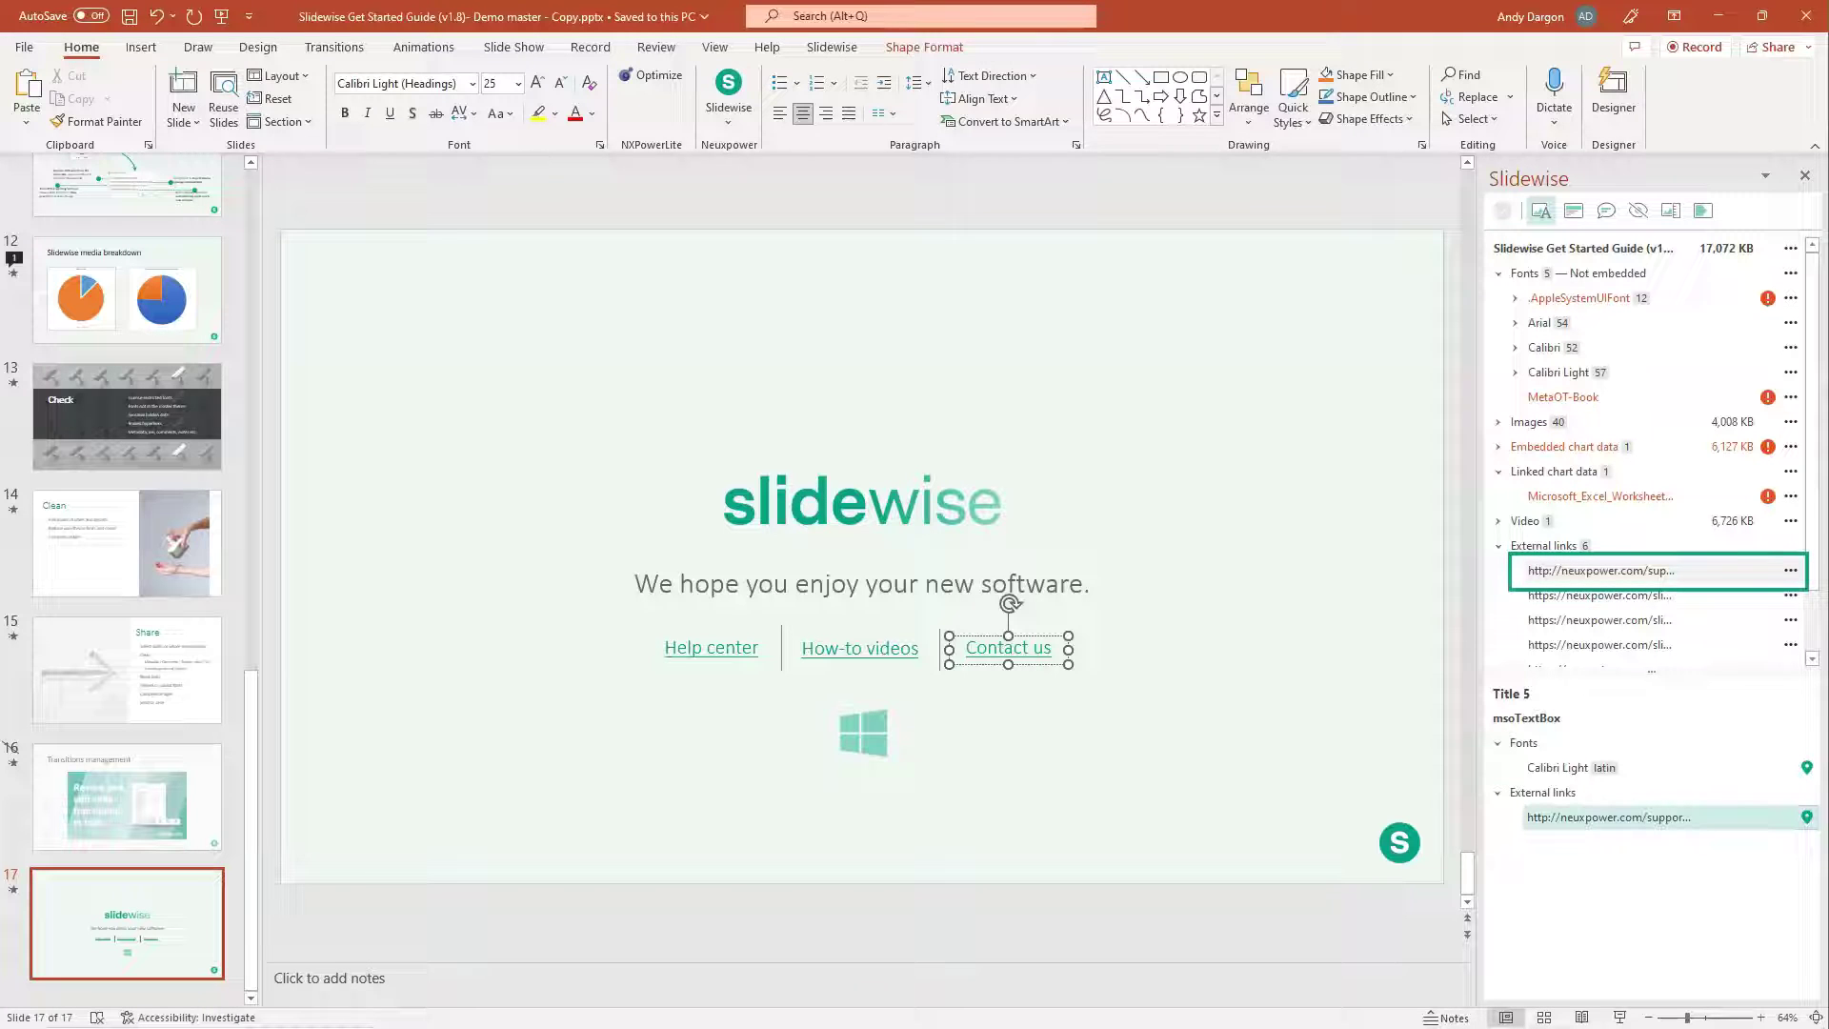
click(1604, 581)
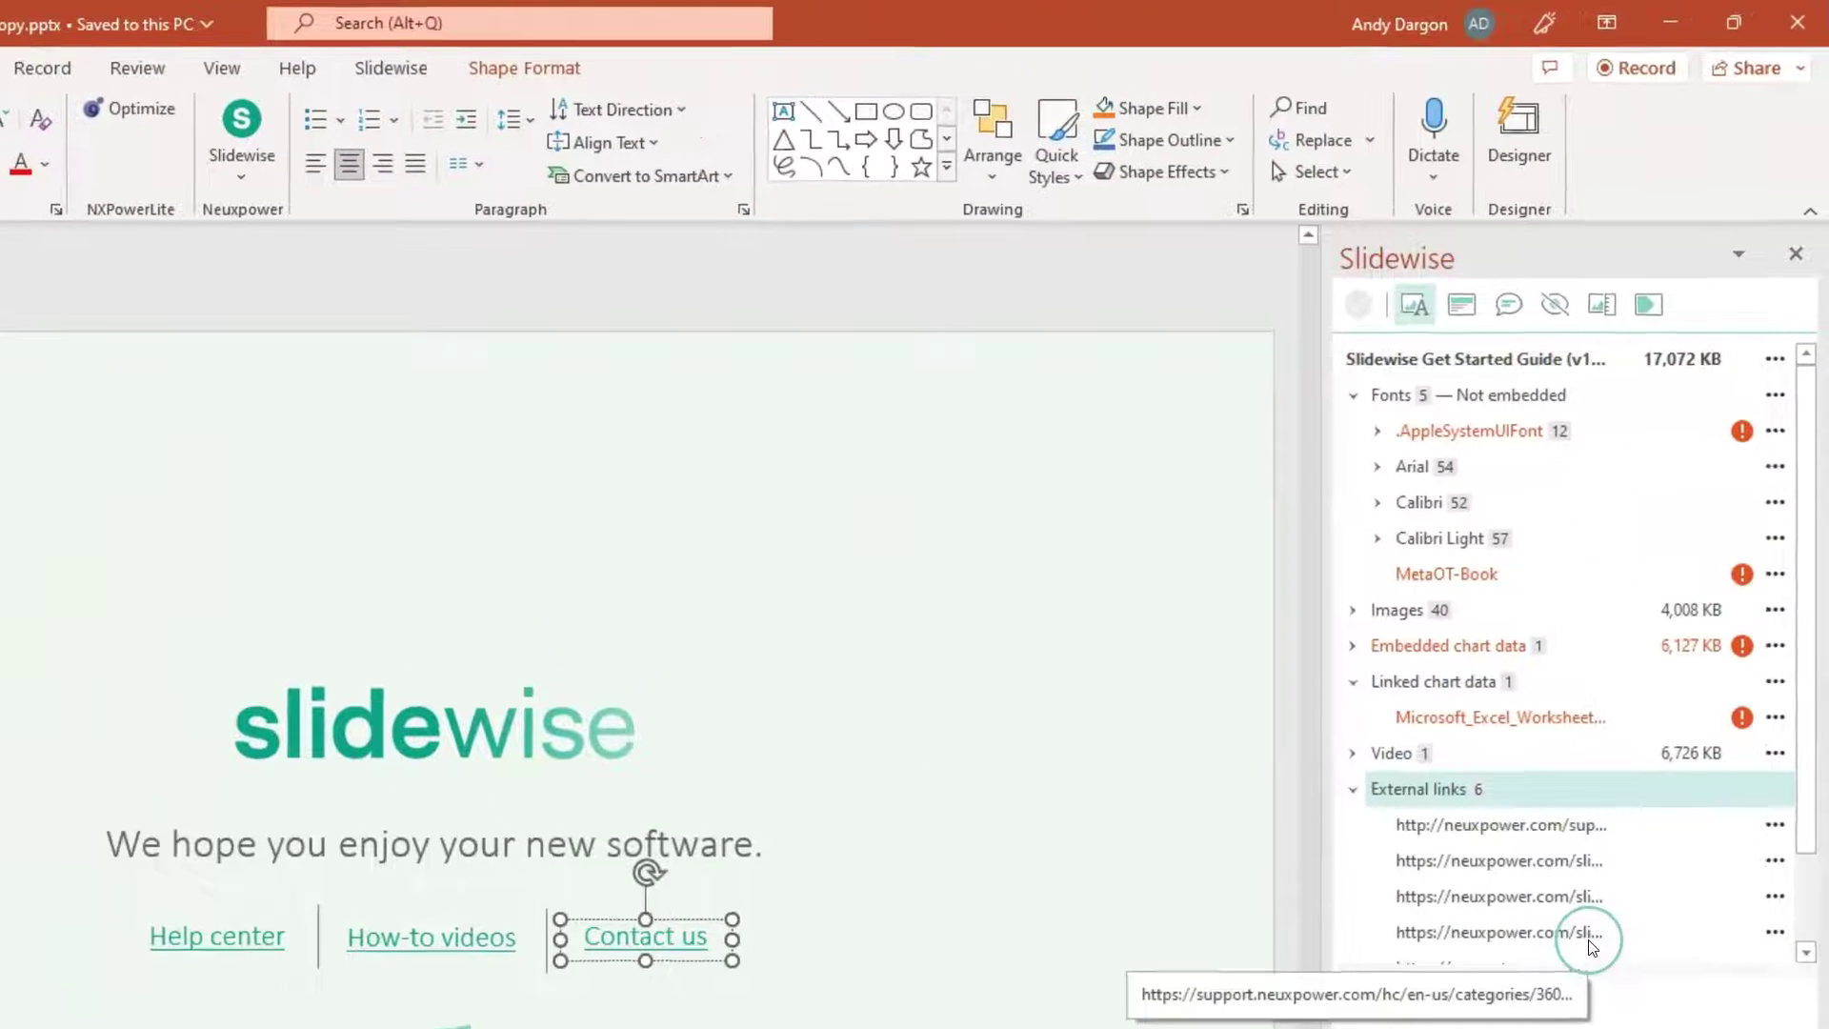
Collapse External links, read the red warning tooltips, and bring up options for the five unembedded fonts
click(1353, 789)
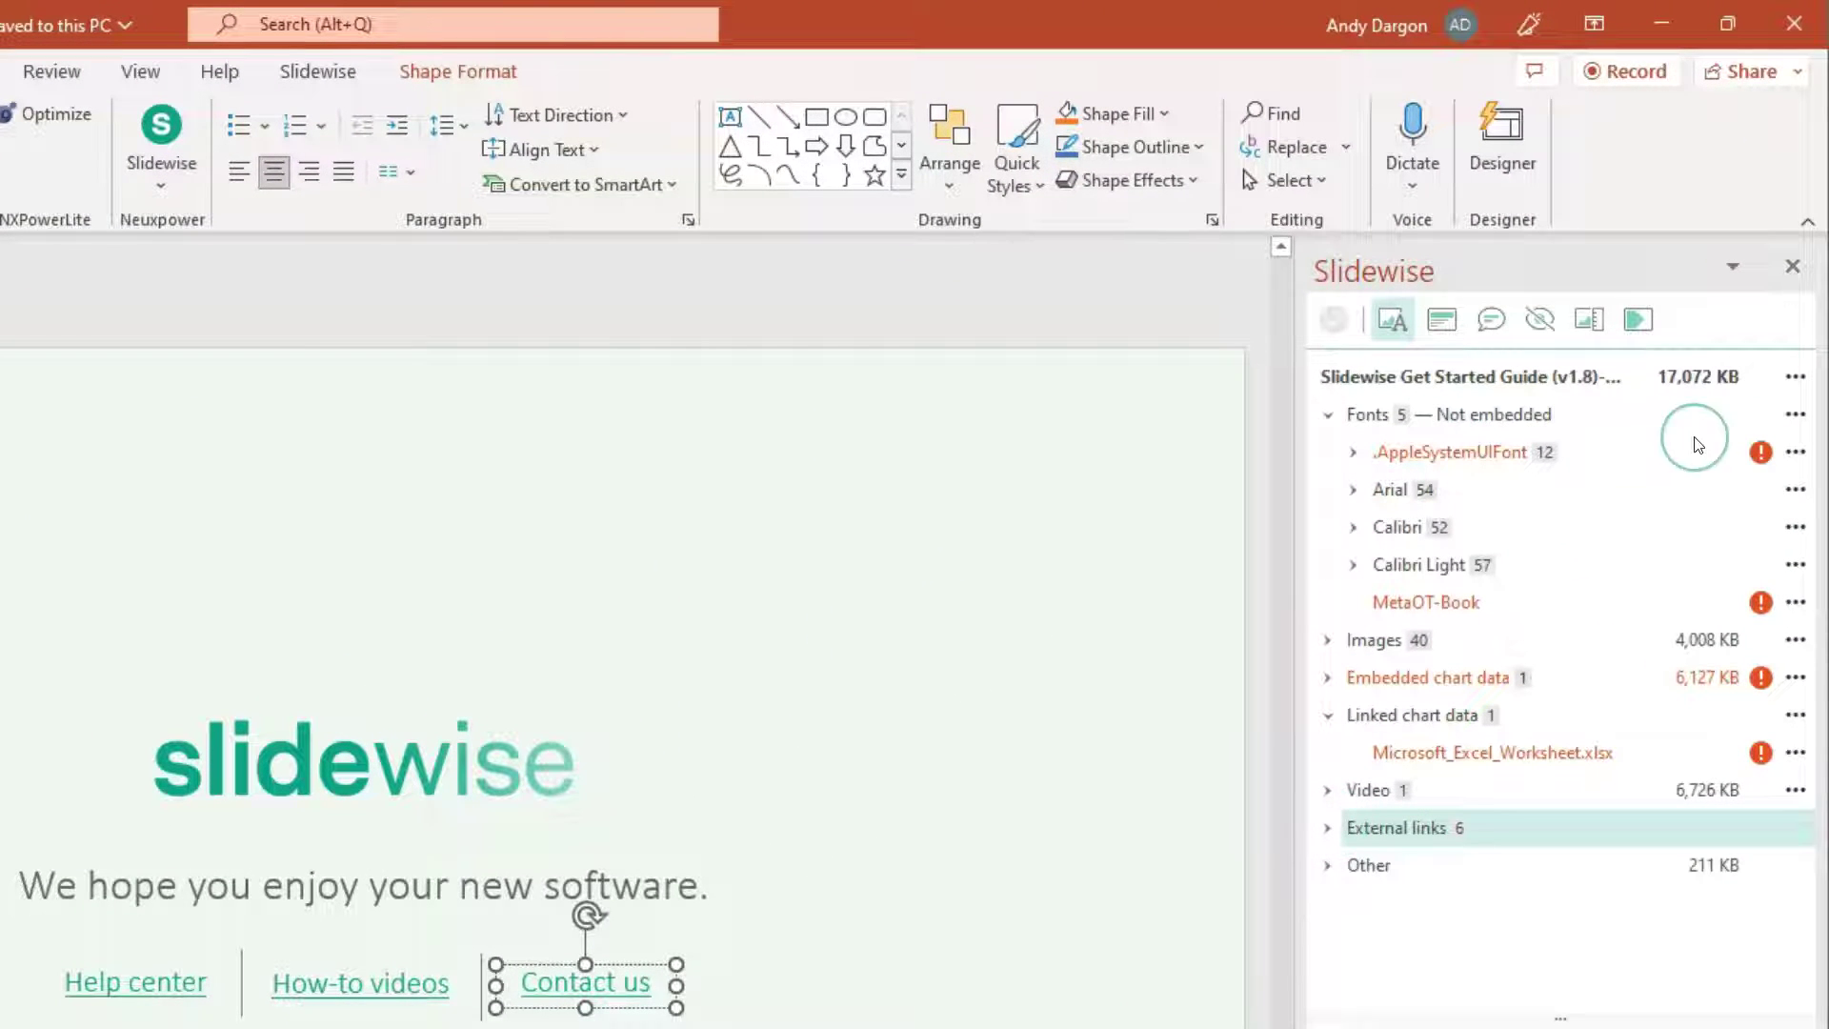
mouse_move(1761, 452)
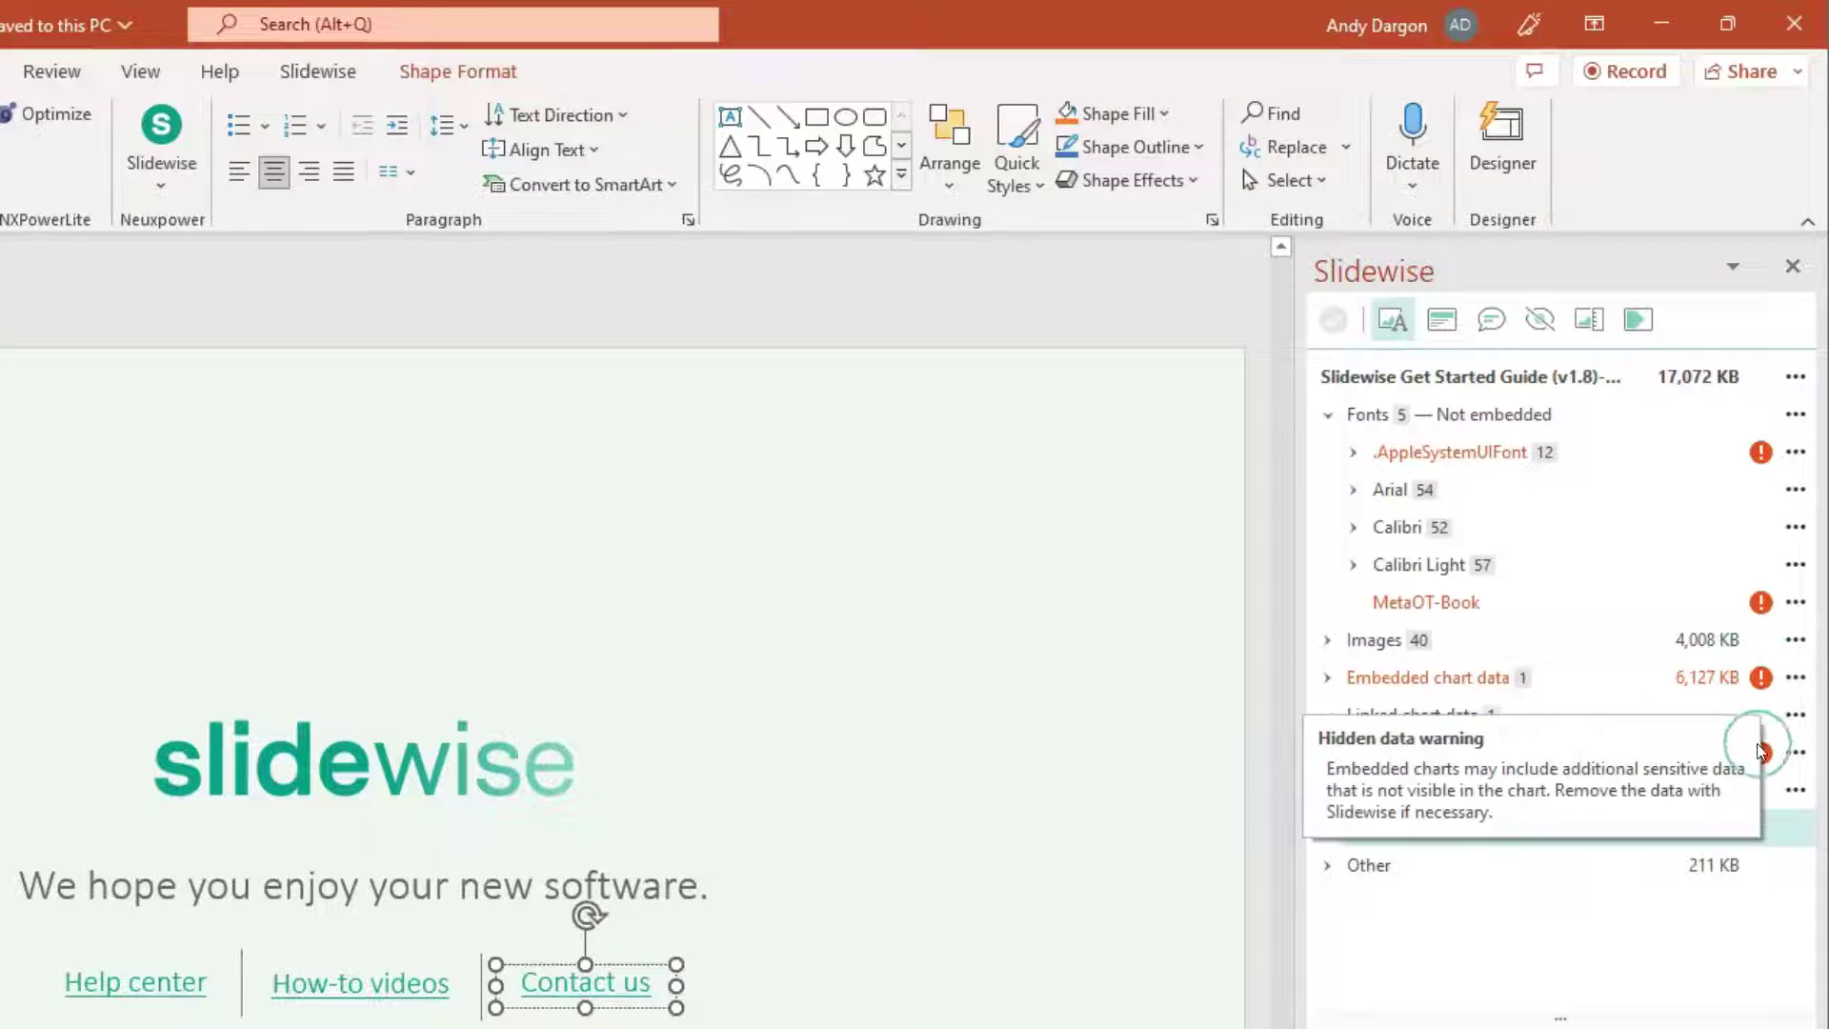
mouse_move(1763, 757)
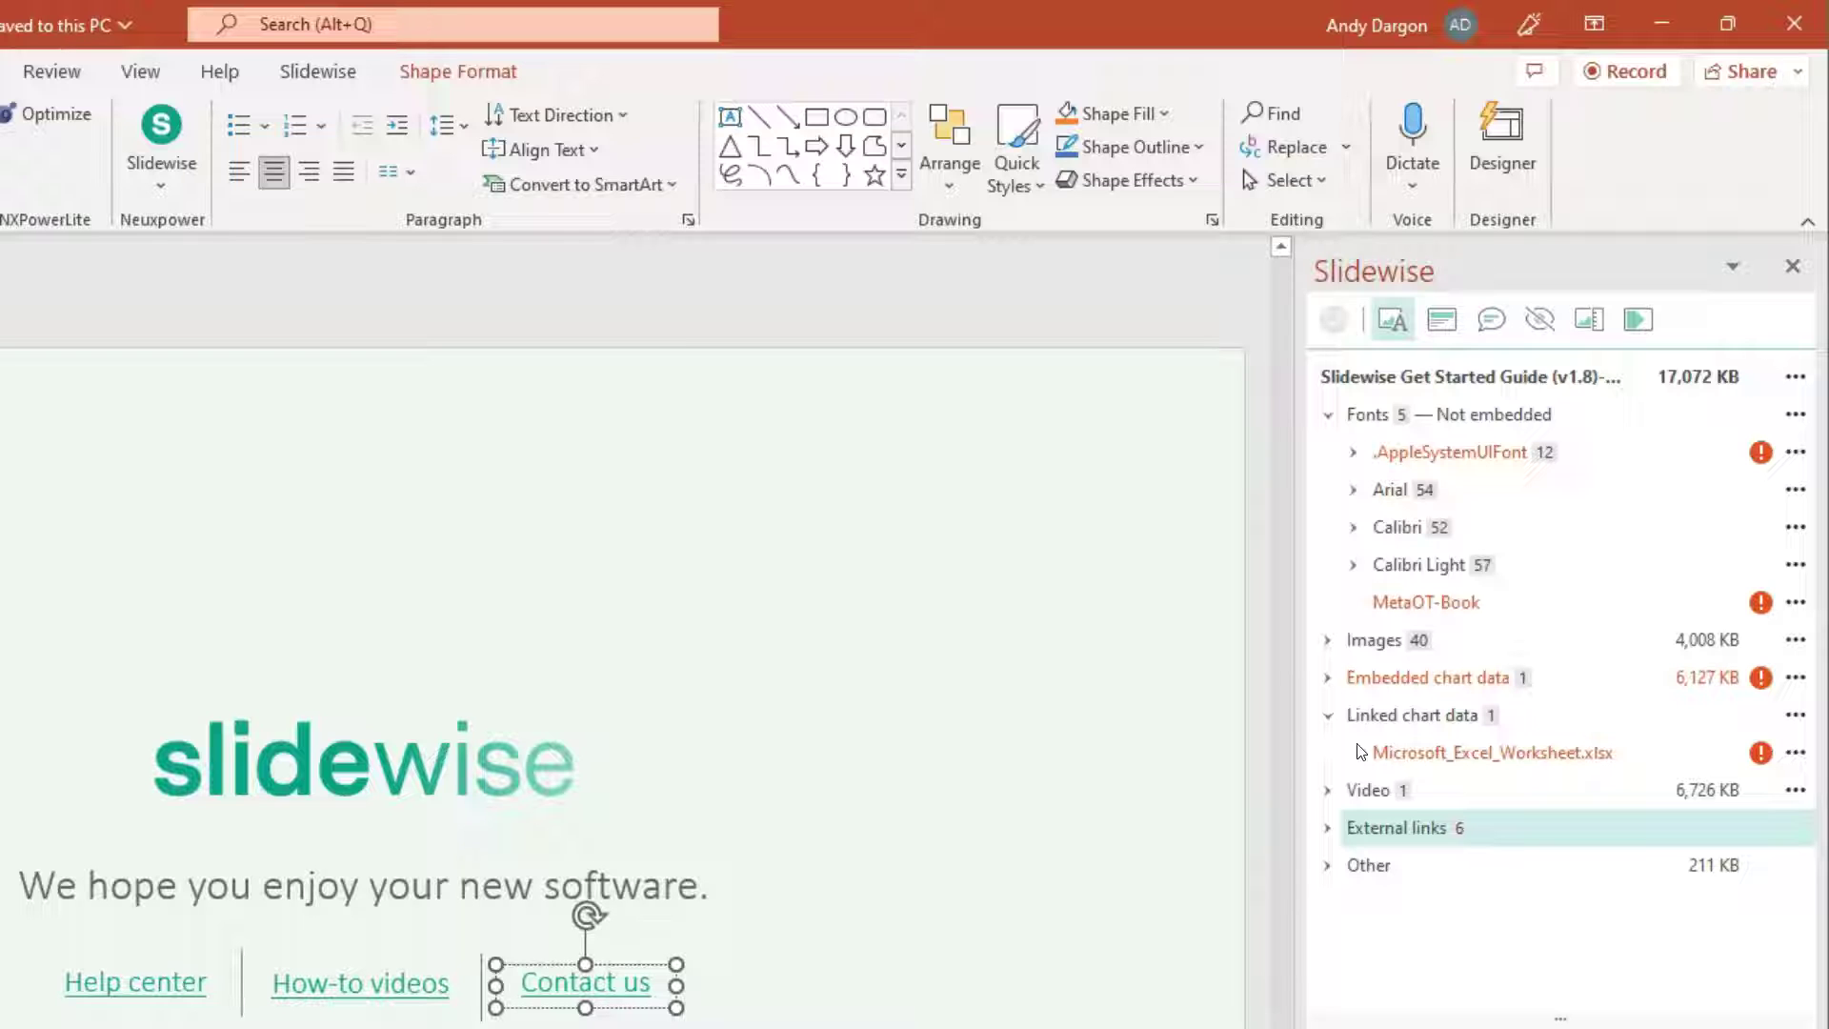
click(1358, 793)
click(1356, 831)
Open the Replace Fonts dialog from the fonts options, then close it
click(1796, 417)
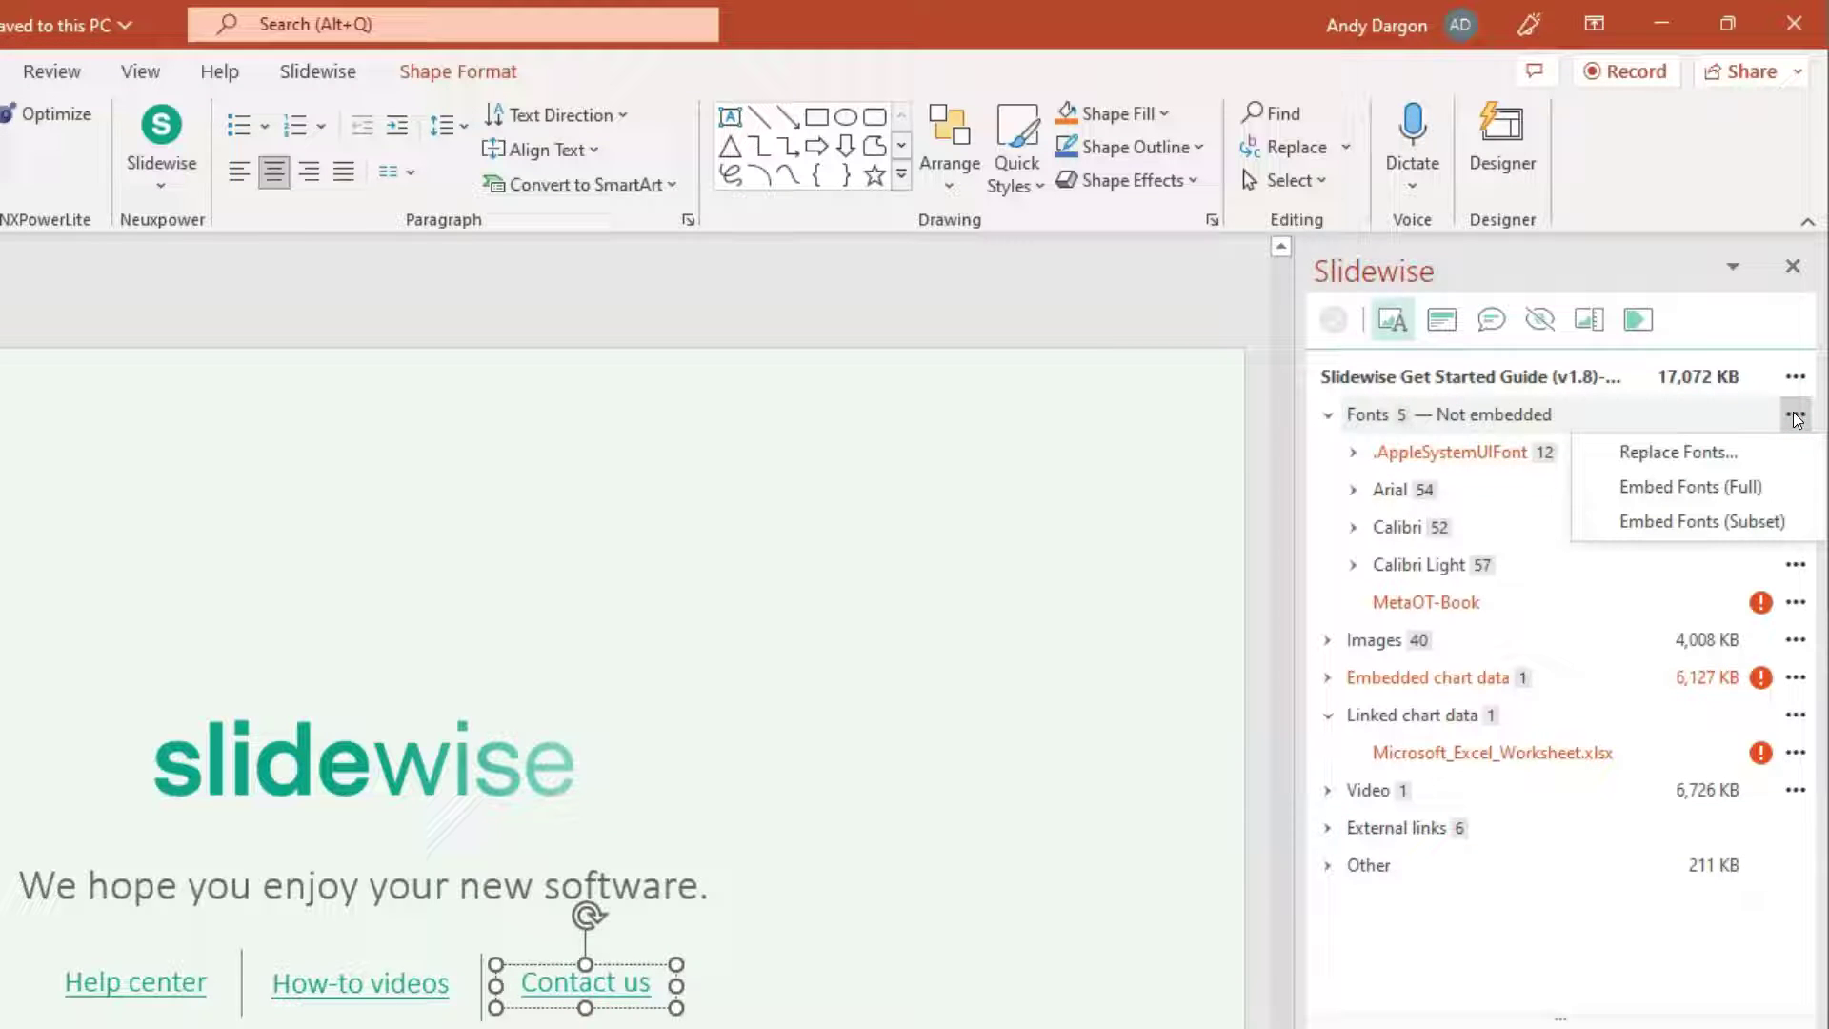
click(1695, 453)
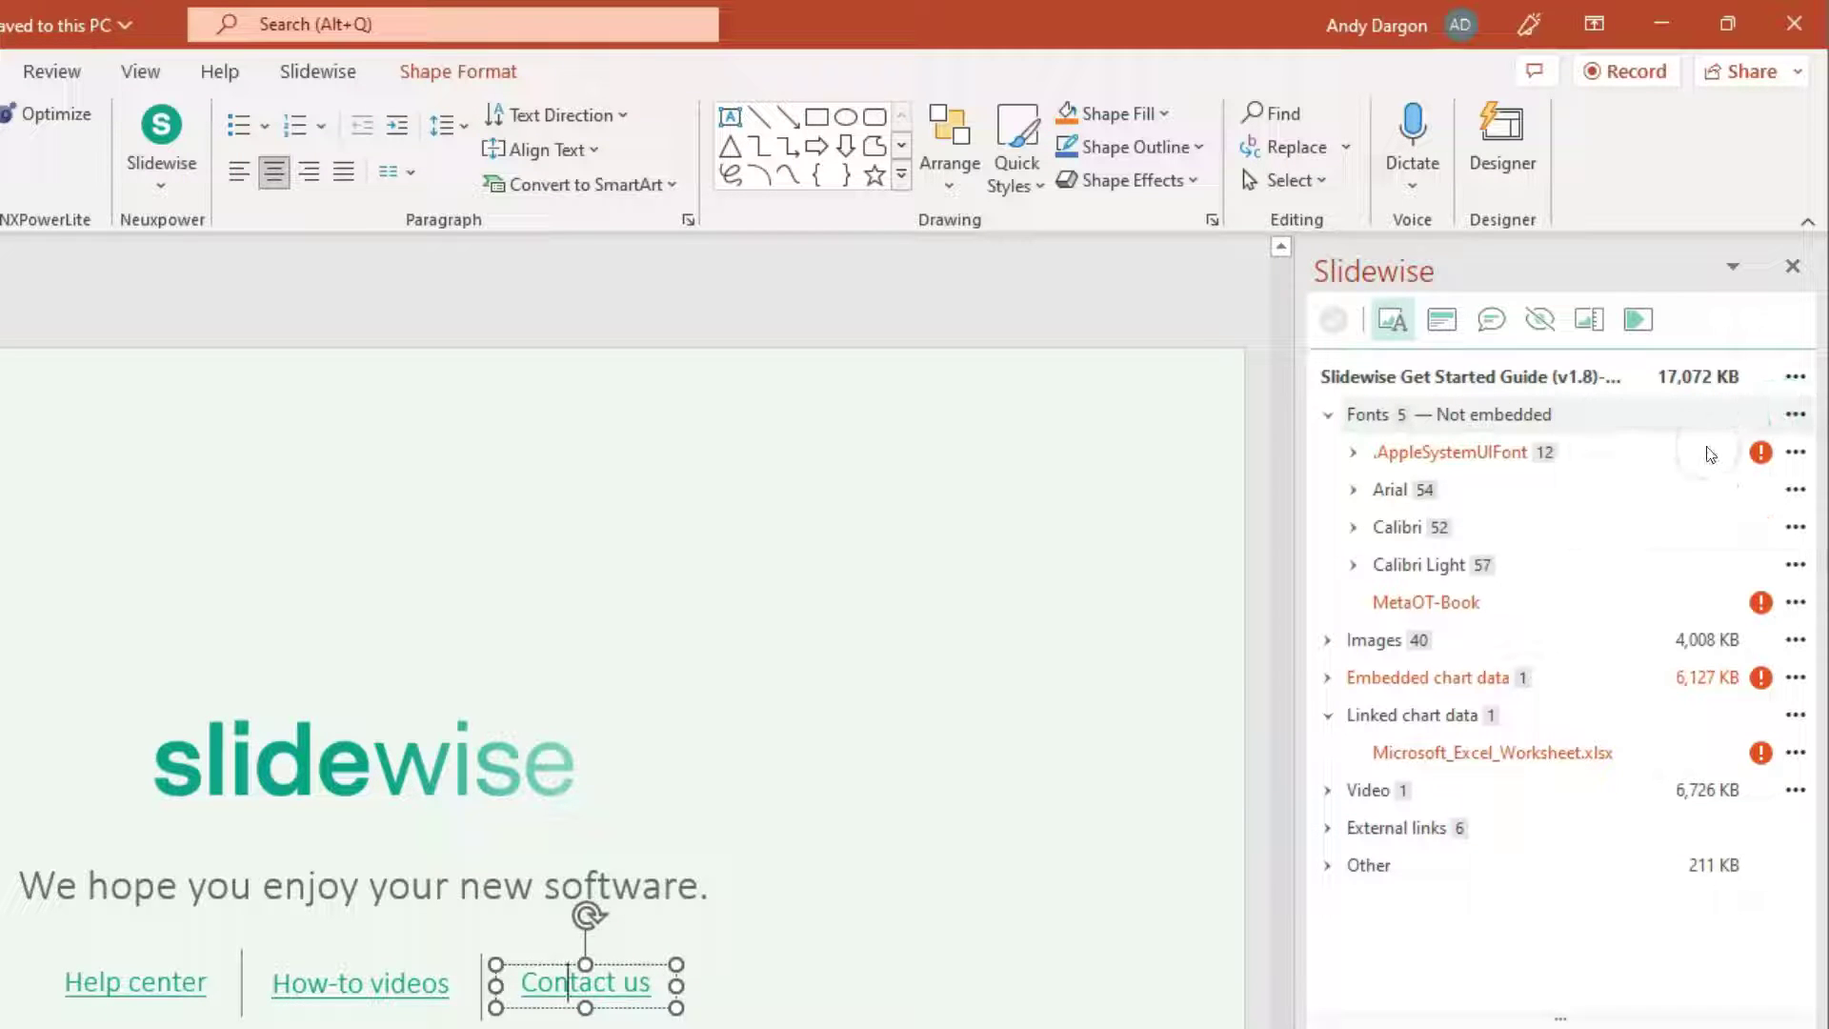
click(729, 664)
View image38.jpeg's options under Images > JPEG, then the 6,127 KB worksheet's Remove All Data option
click(1325, 639)
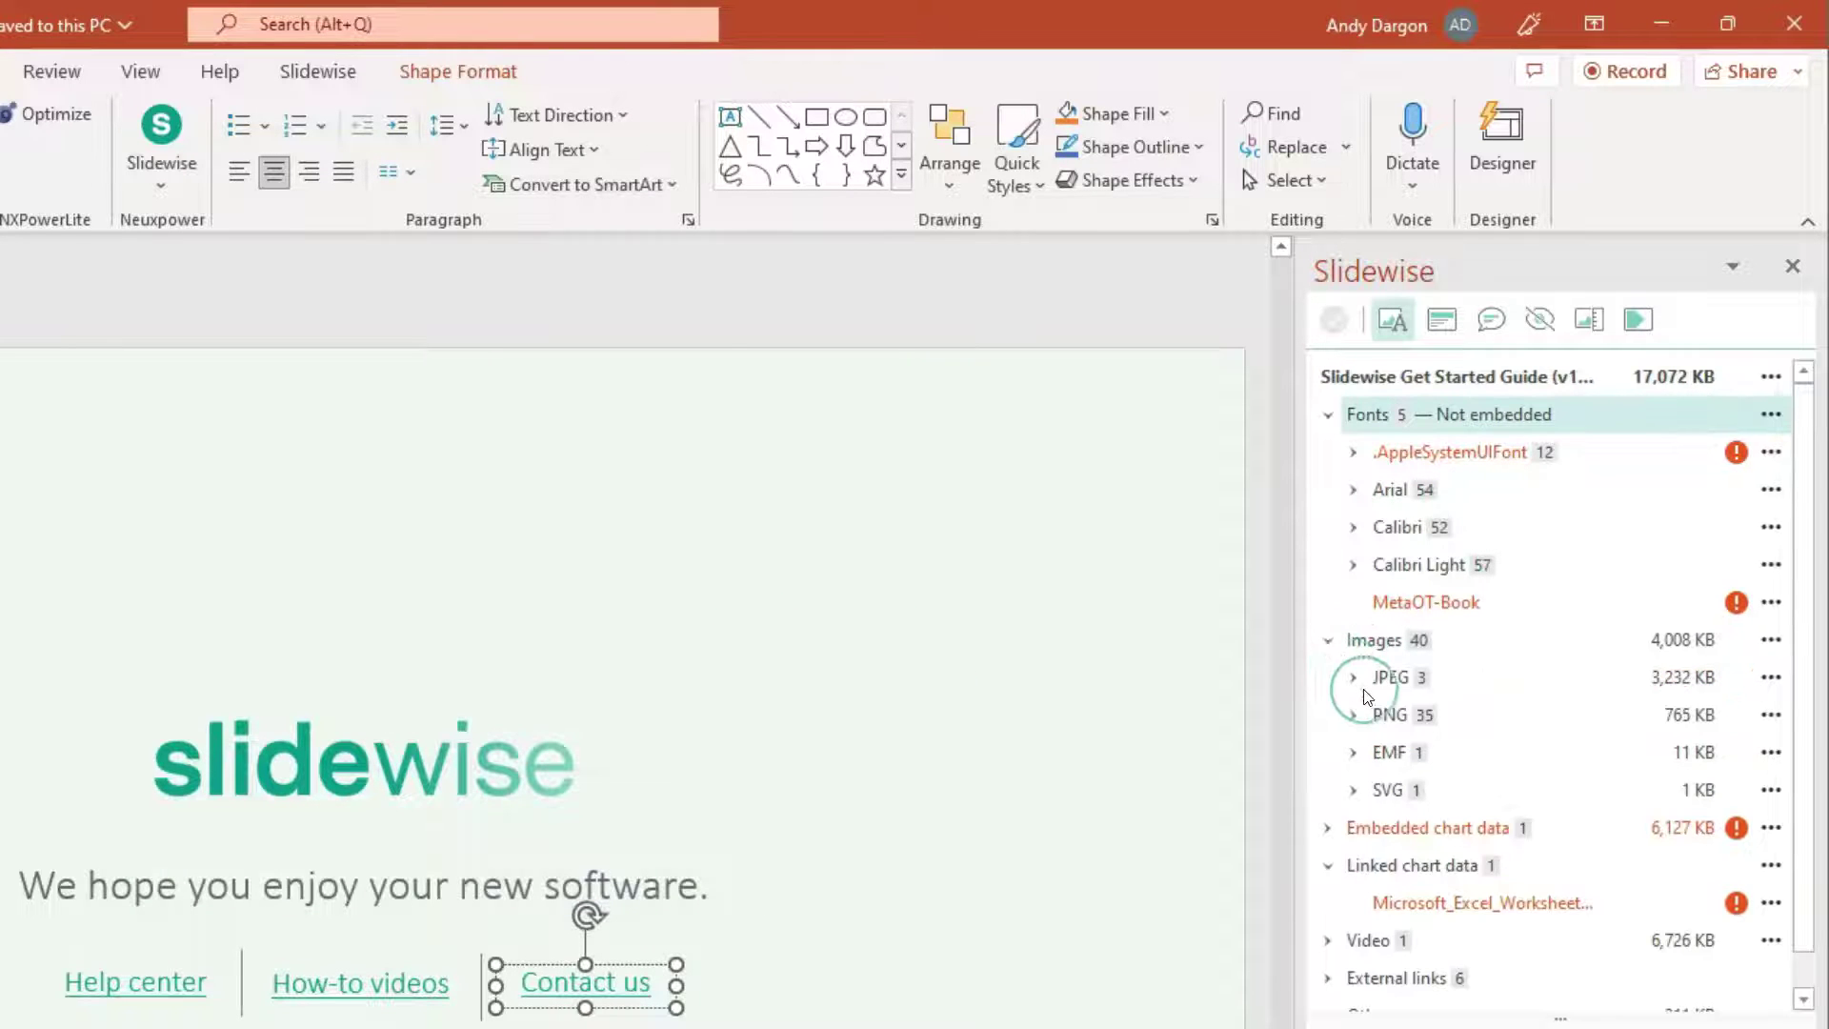
click(1353, 675)
click(1759, 712)
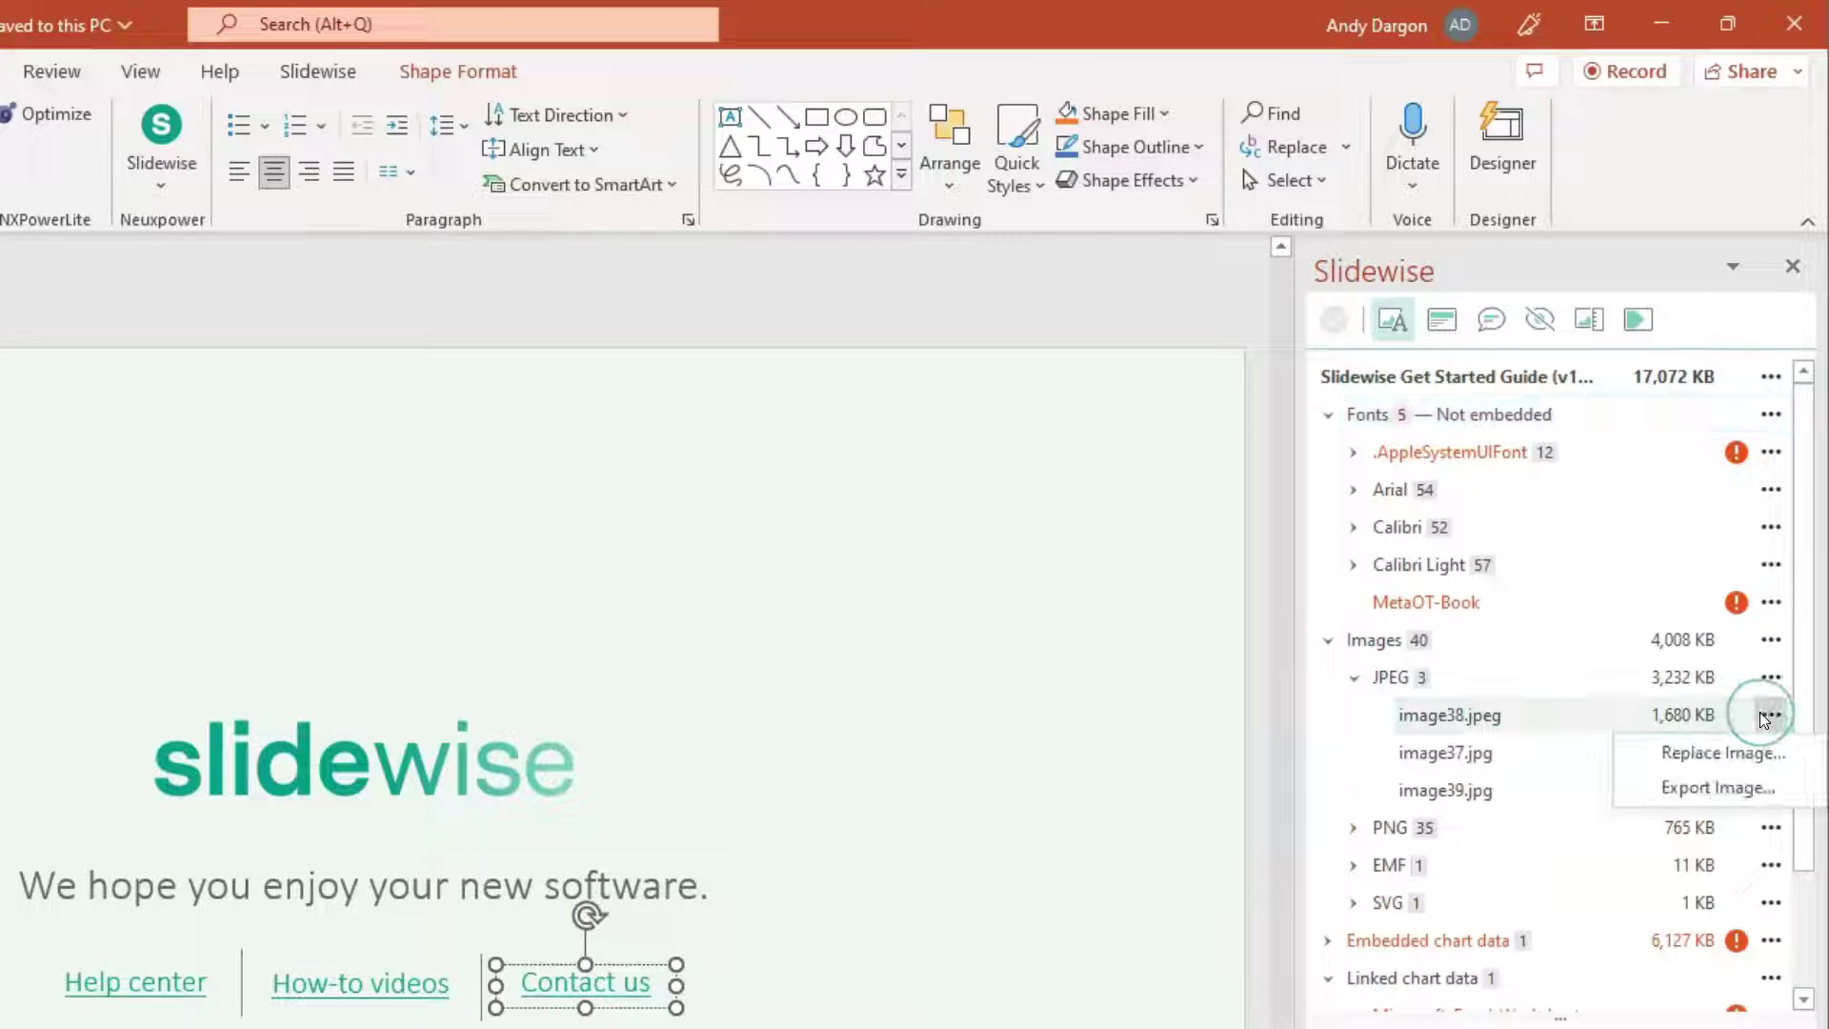
click(1324, 640)
click(1327, 677)
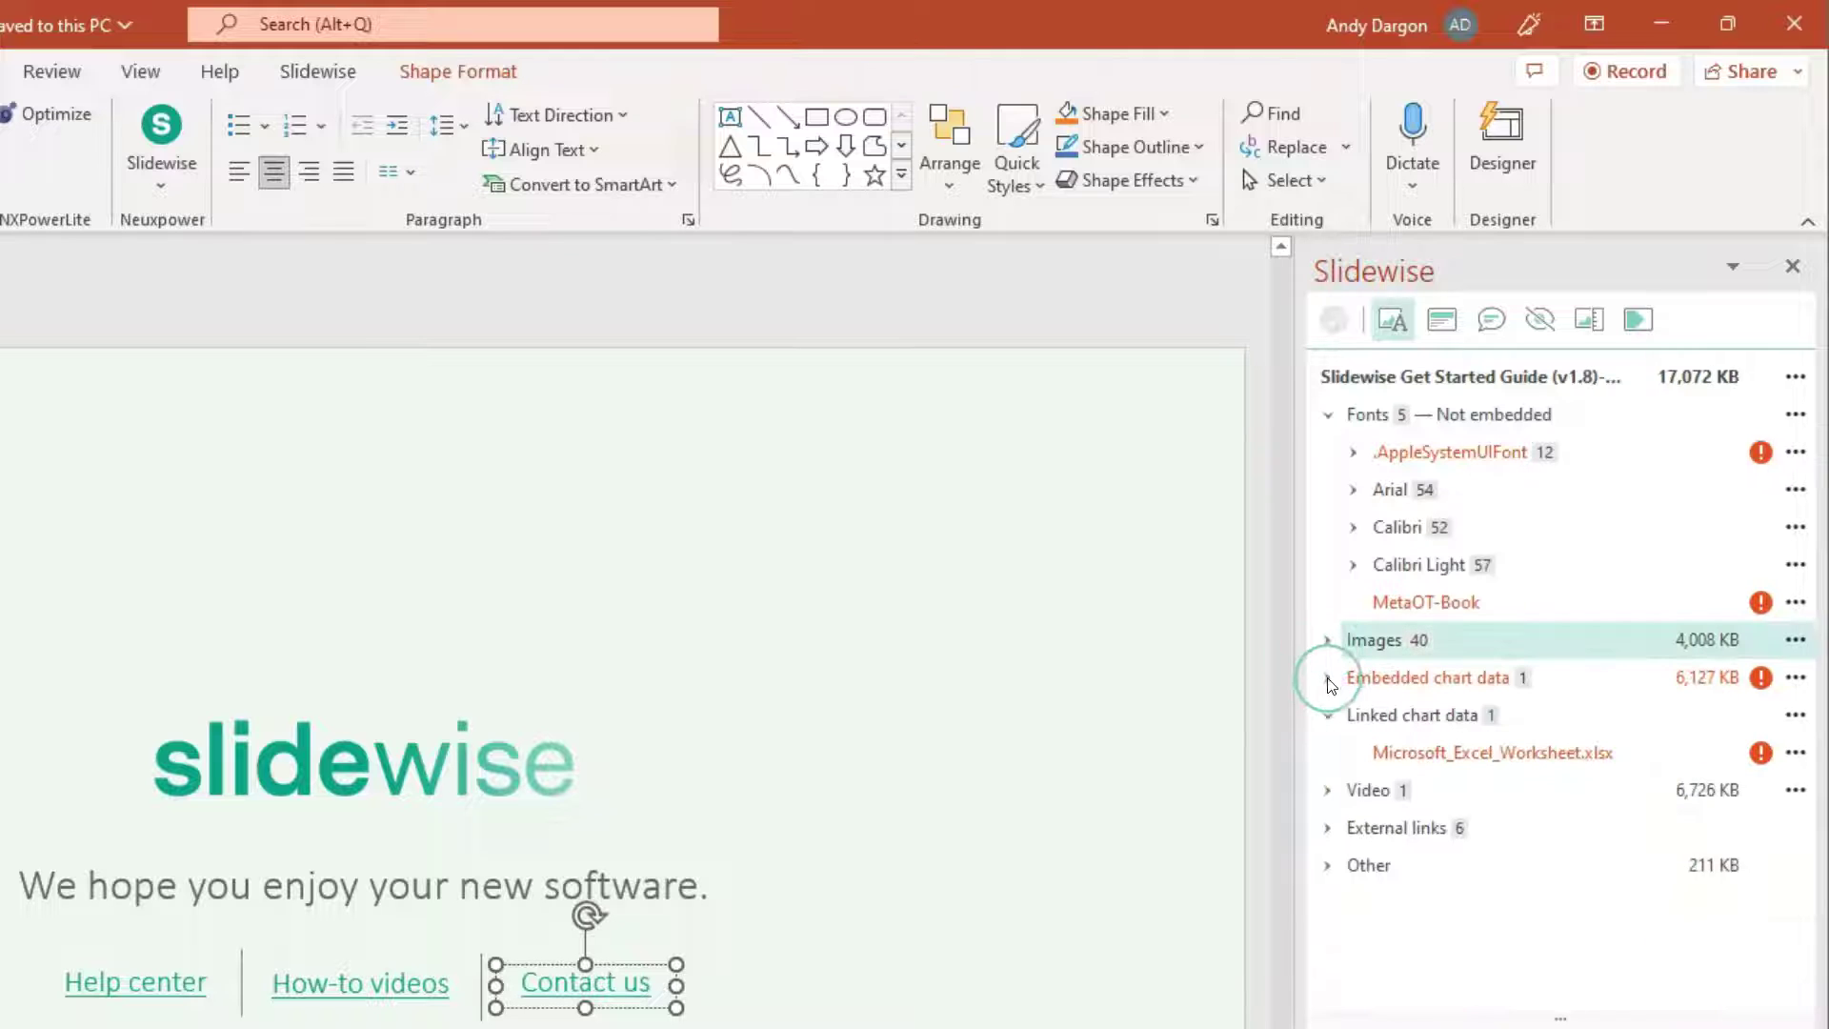
click(1796, 677)
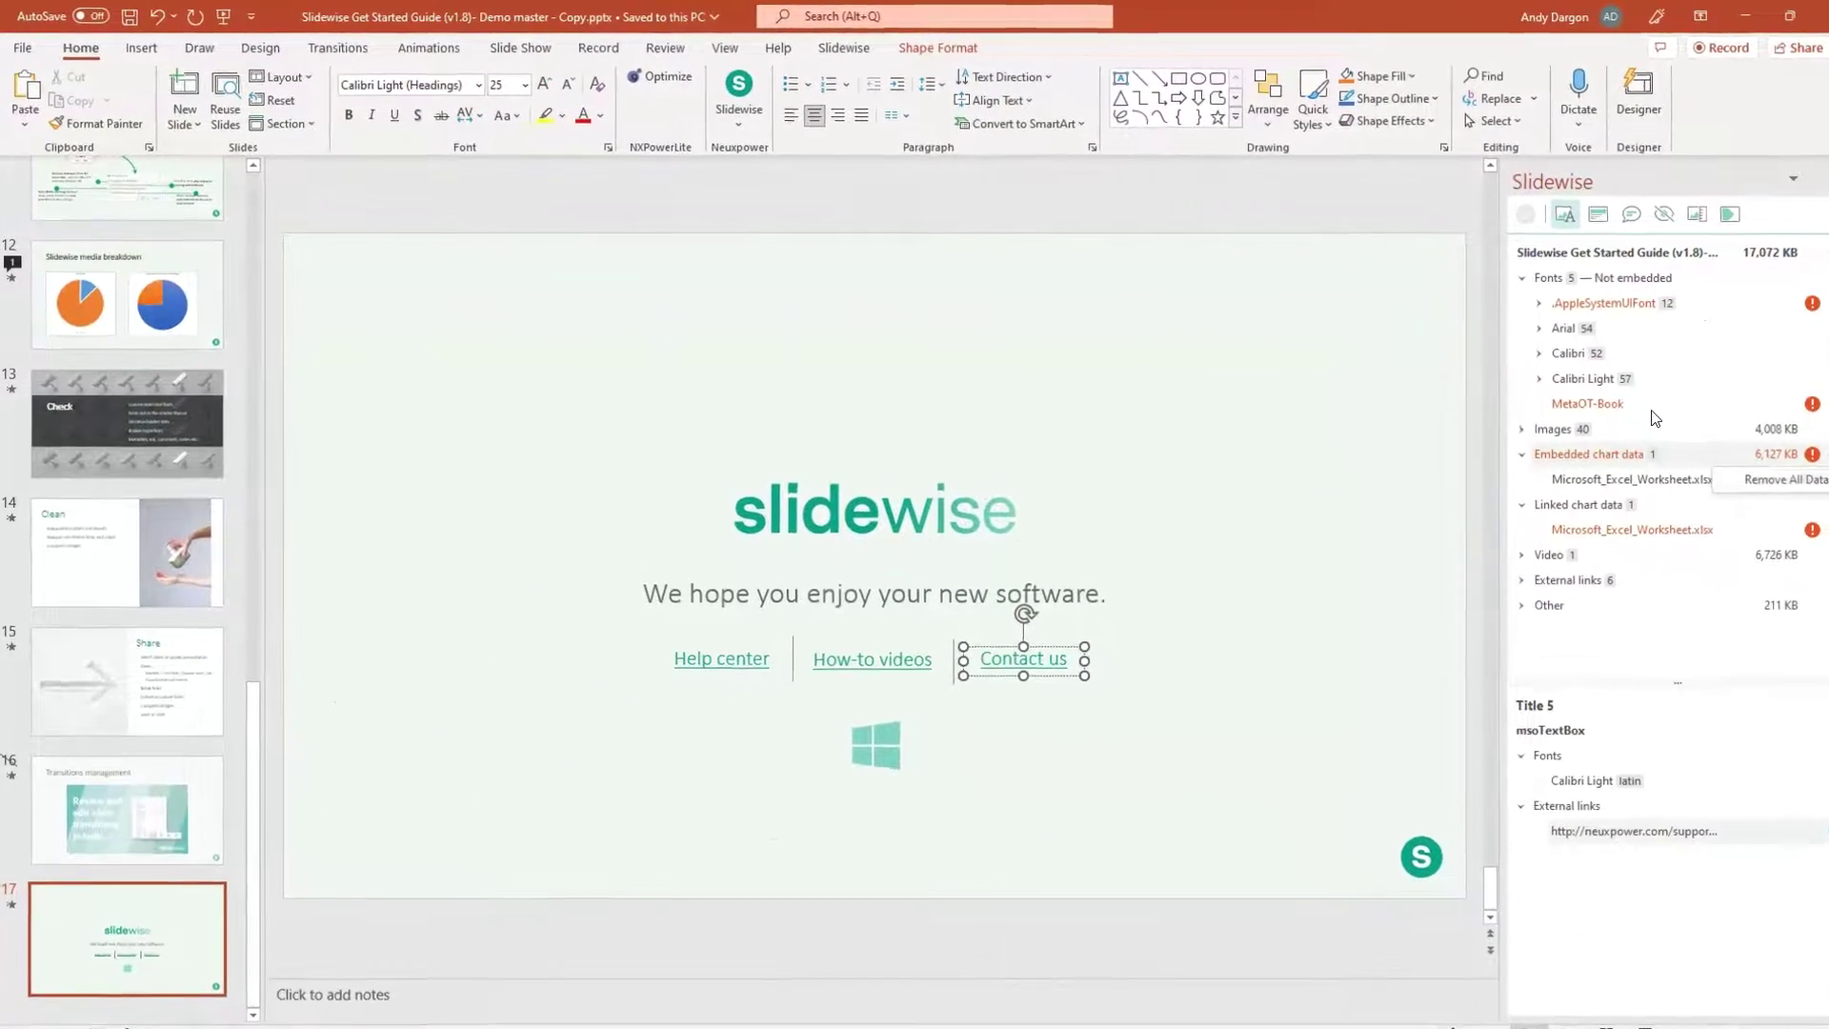
click(911, 138)
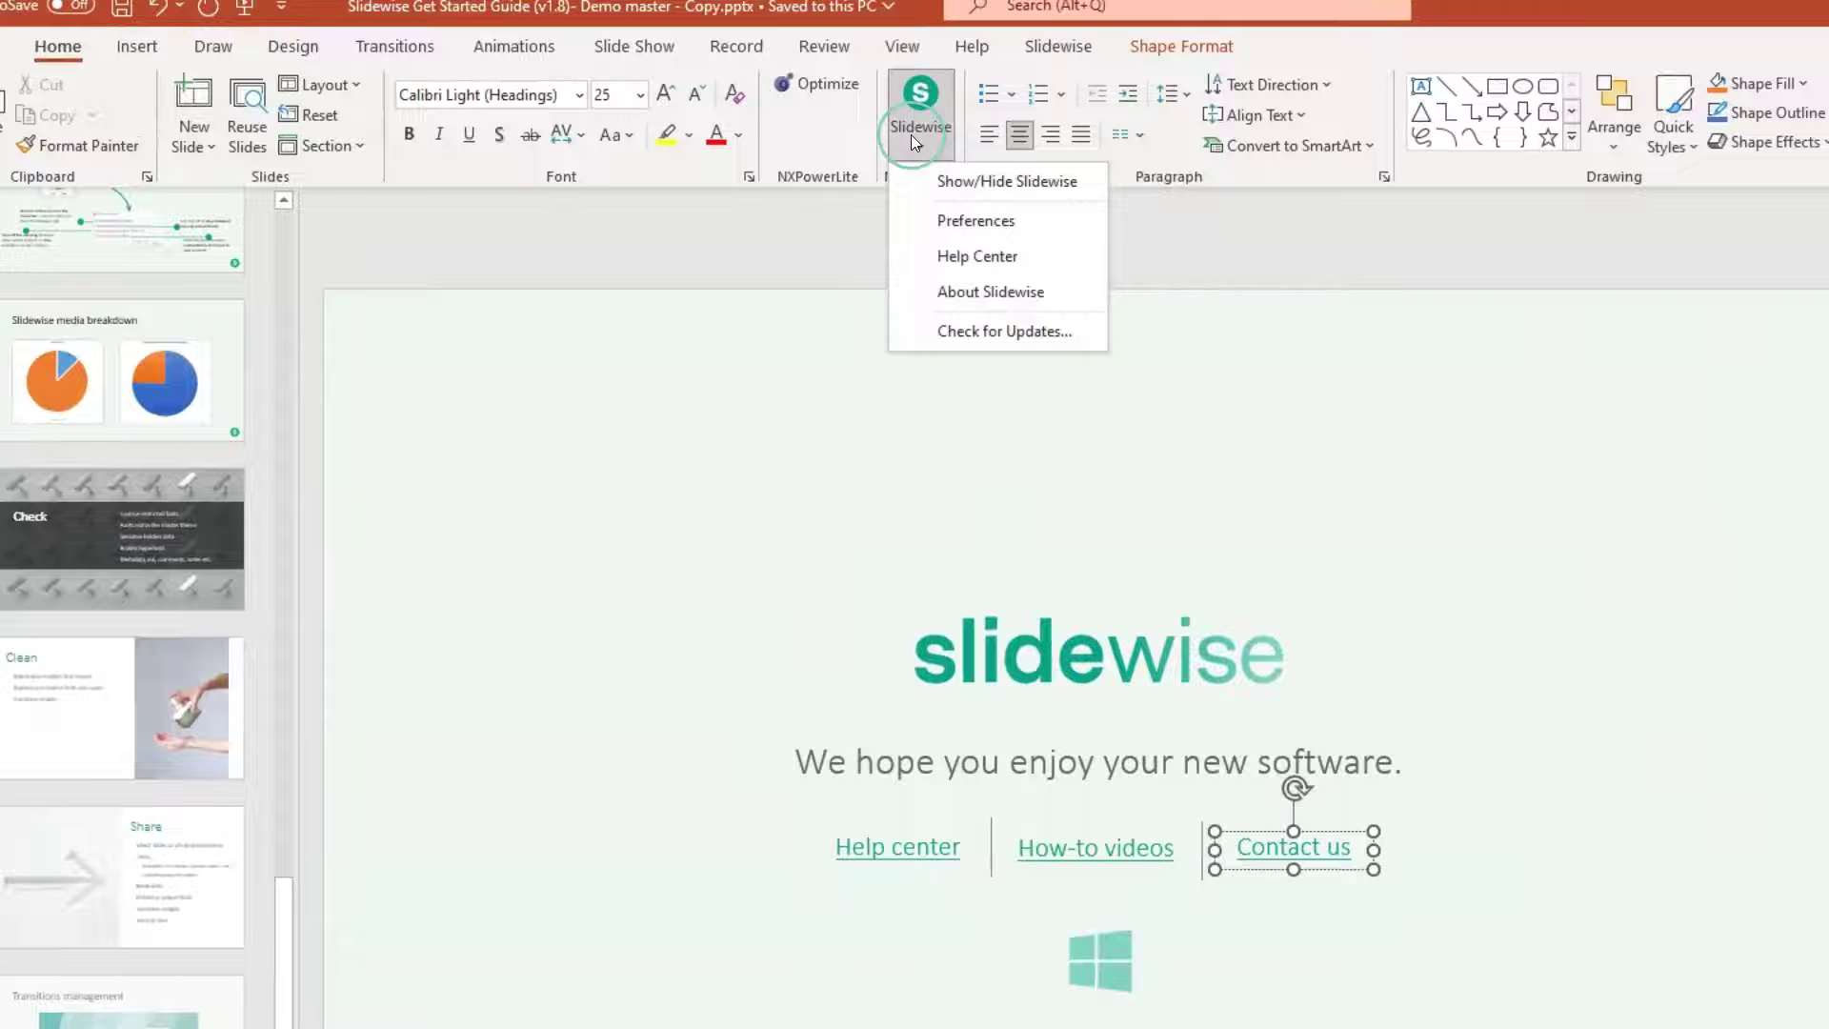
click(951, 217)
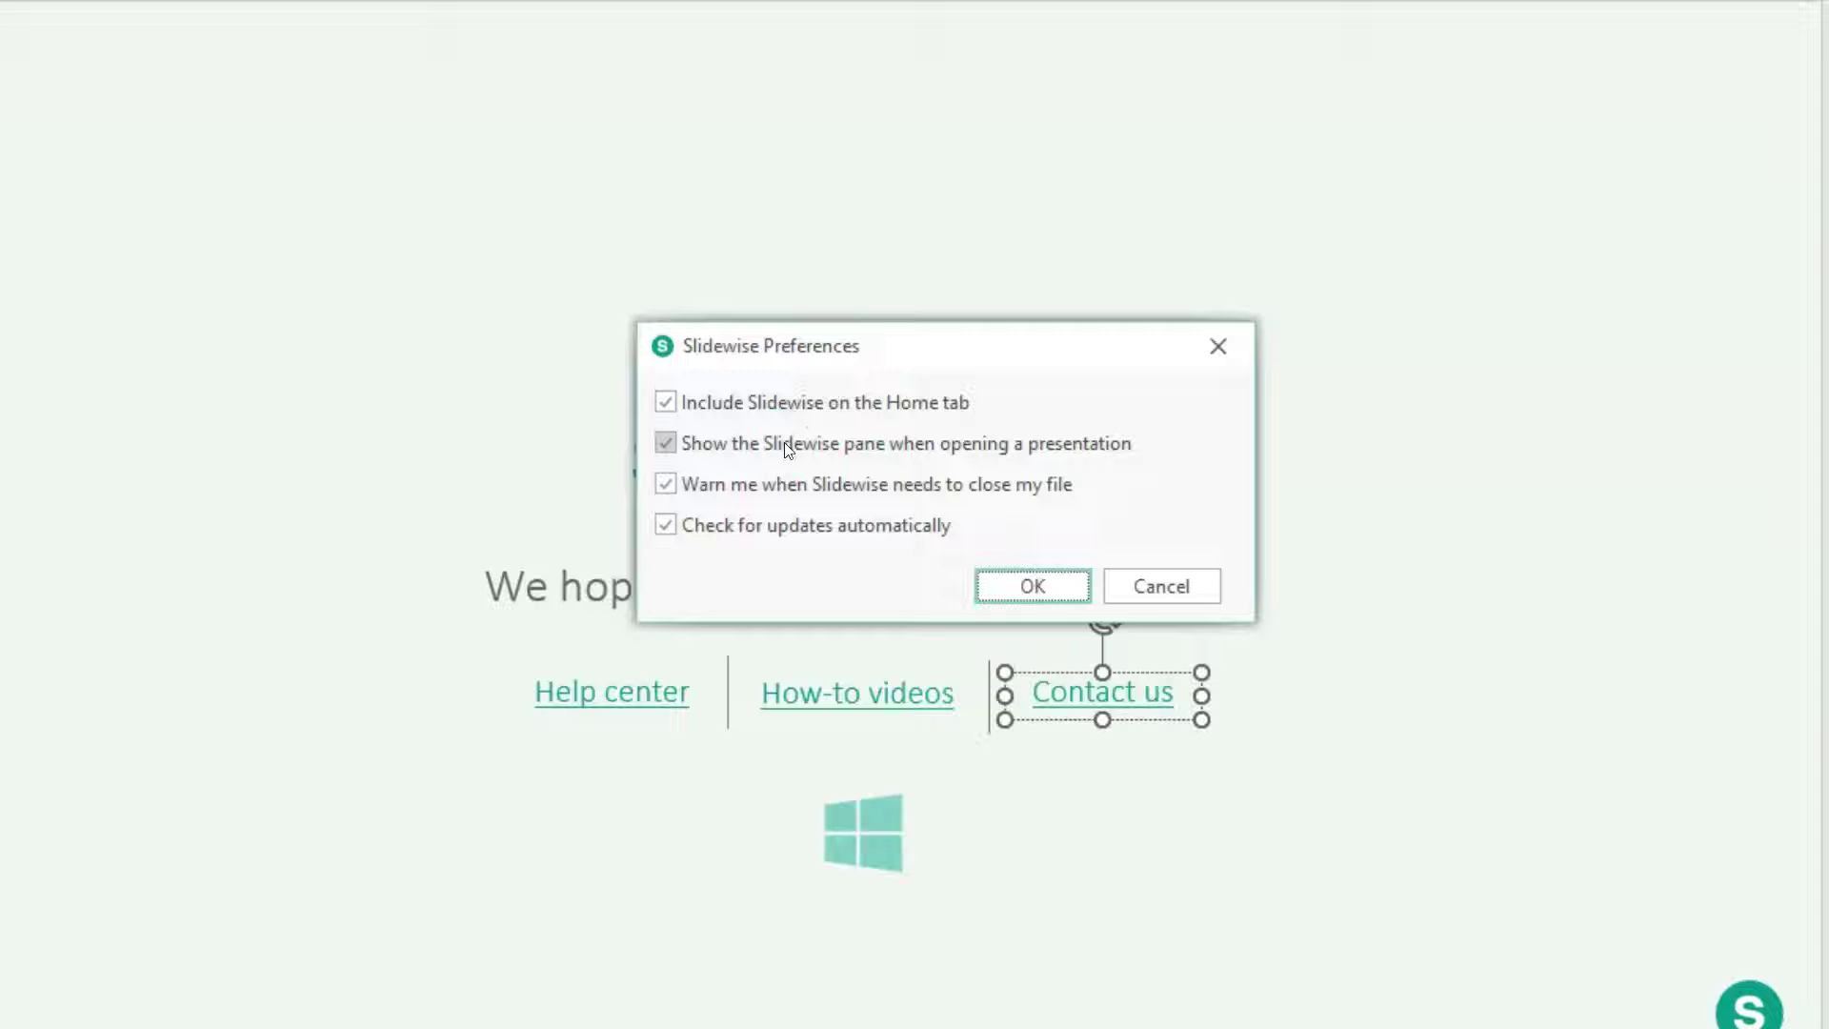
click(1005, 587)
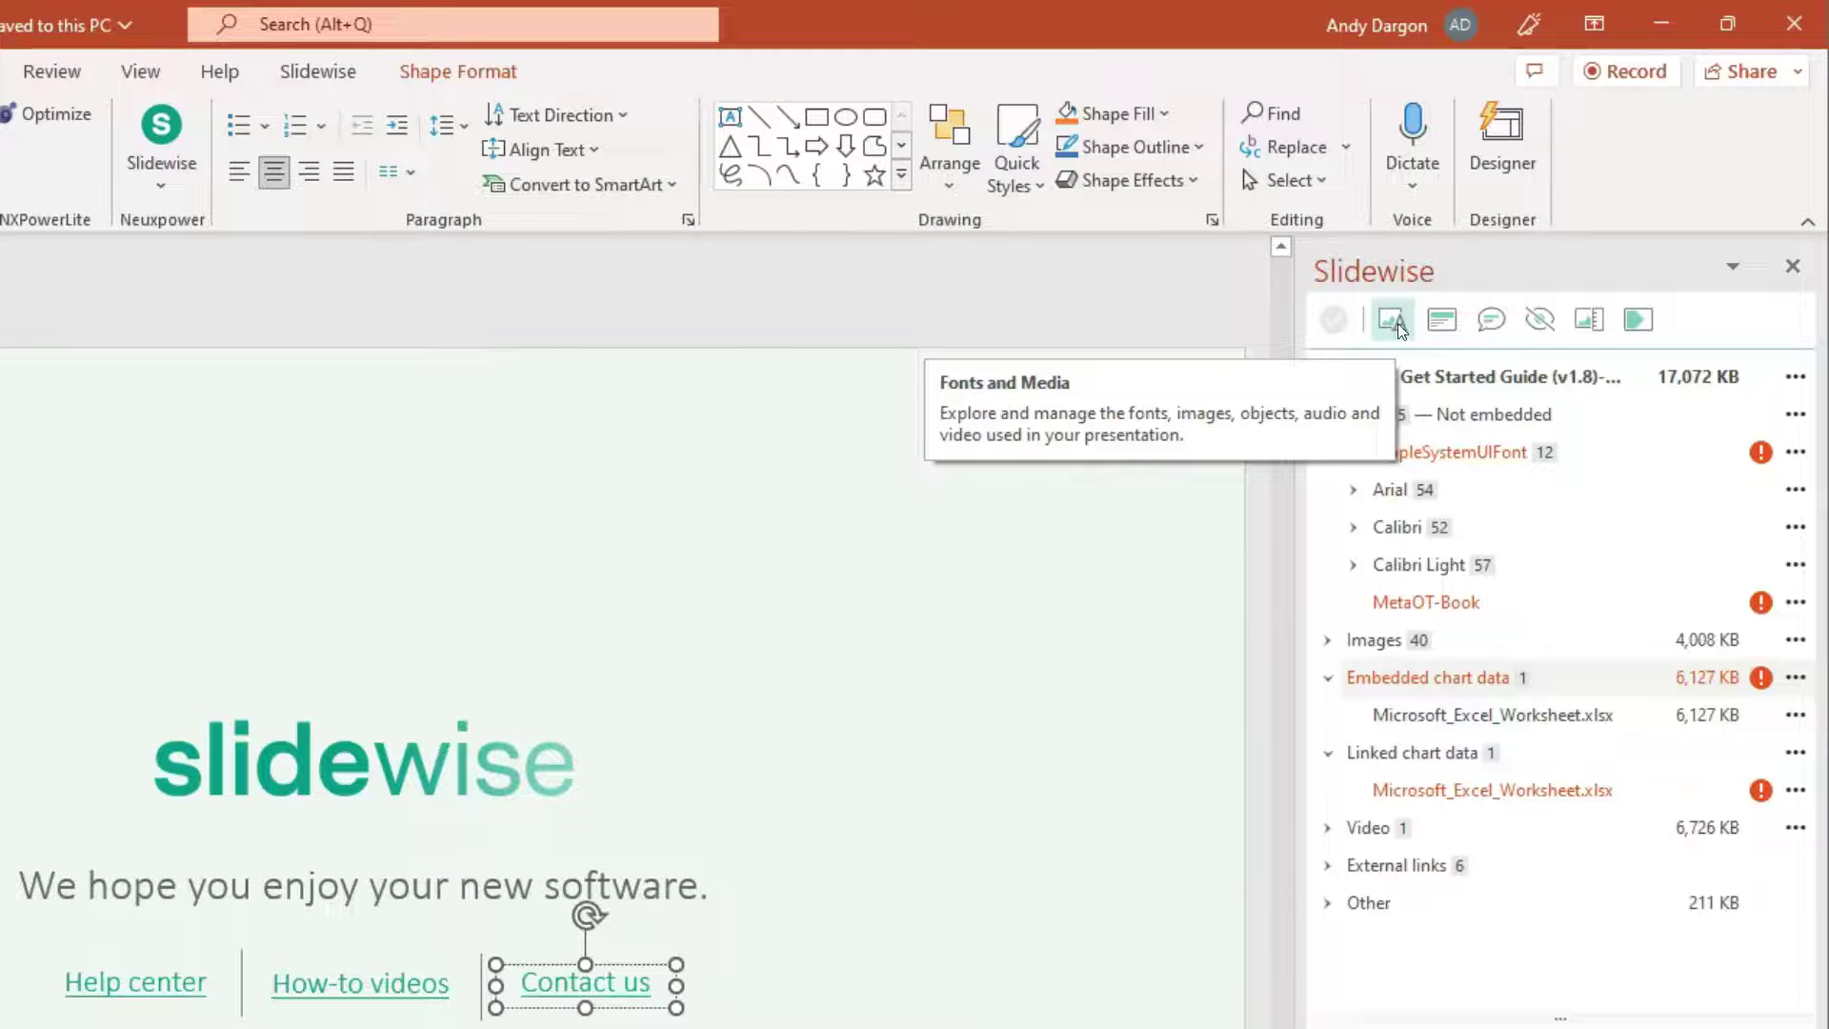
Show the Slide Masters view with Office Theme's Title Slide layout usage expanded
click(1440, 321)
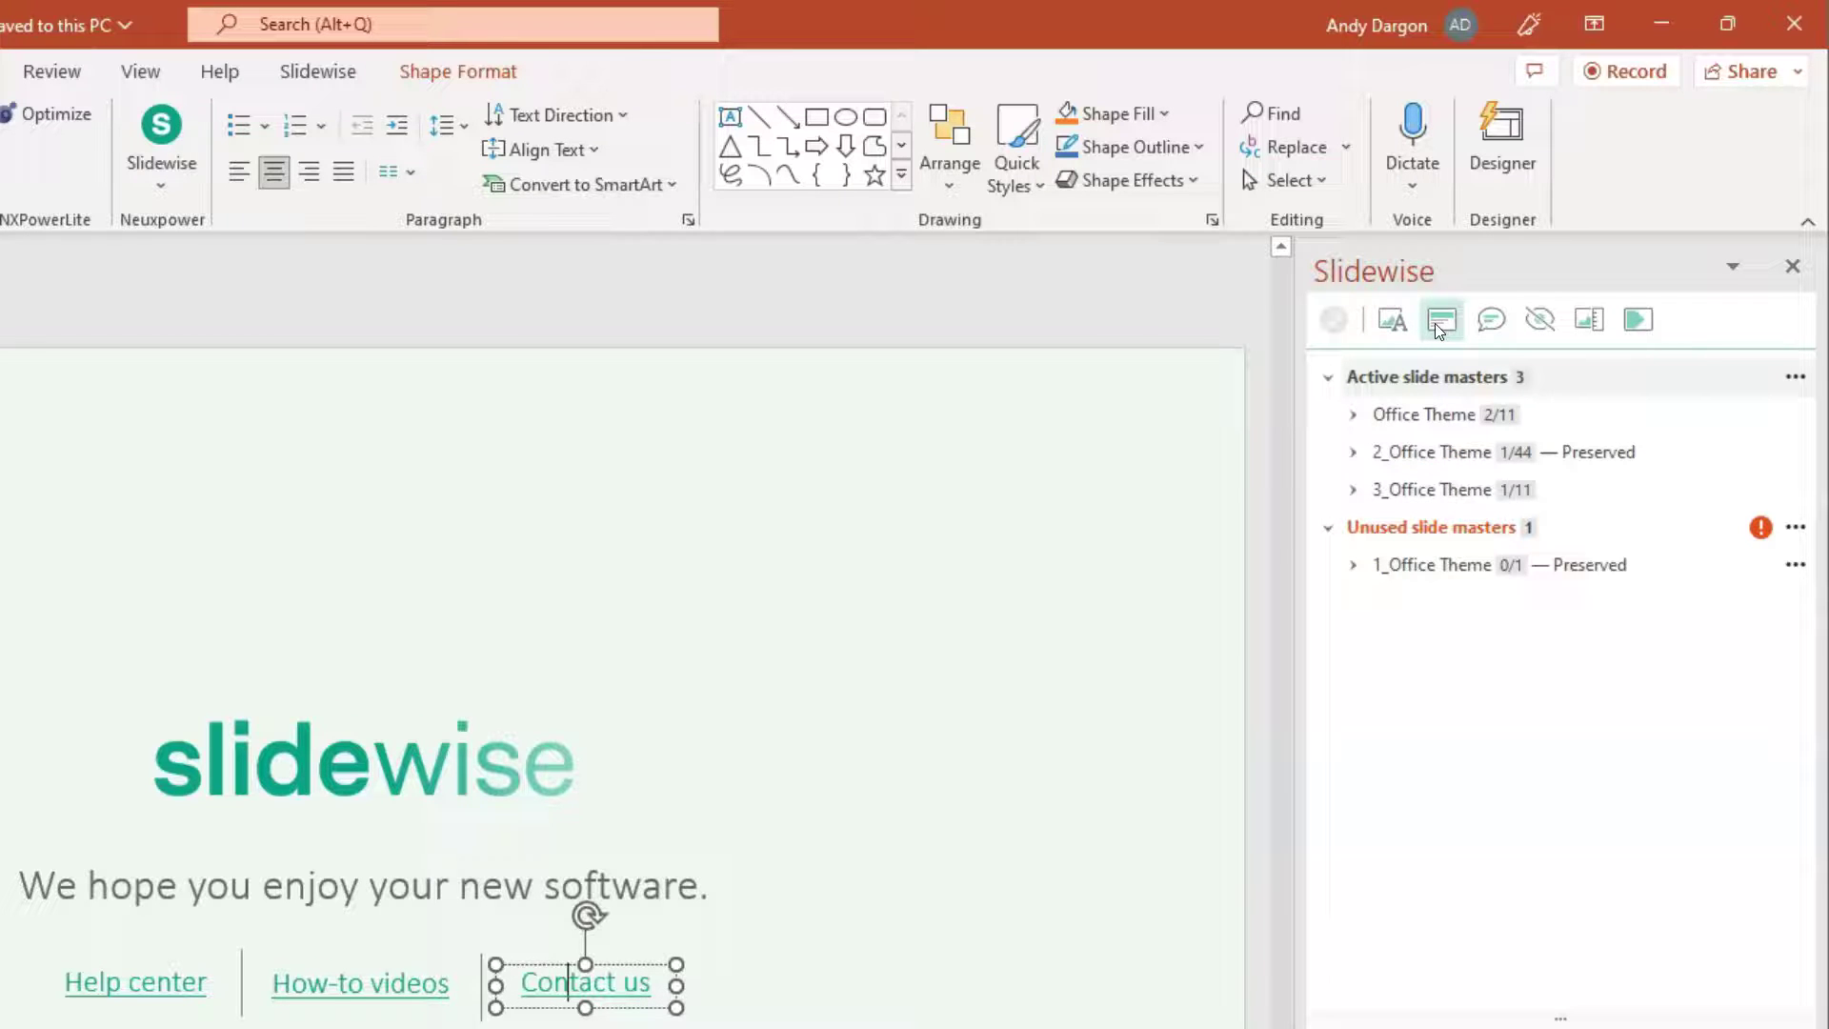
click(1353, 417)
click(1378, 452)
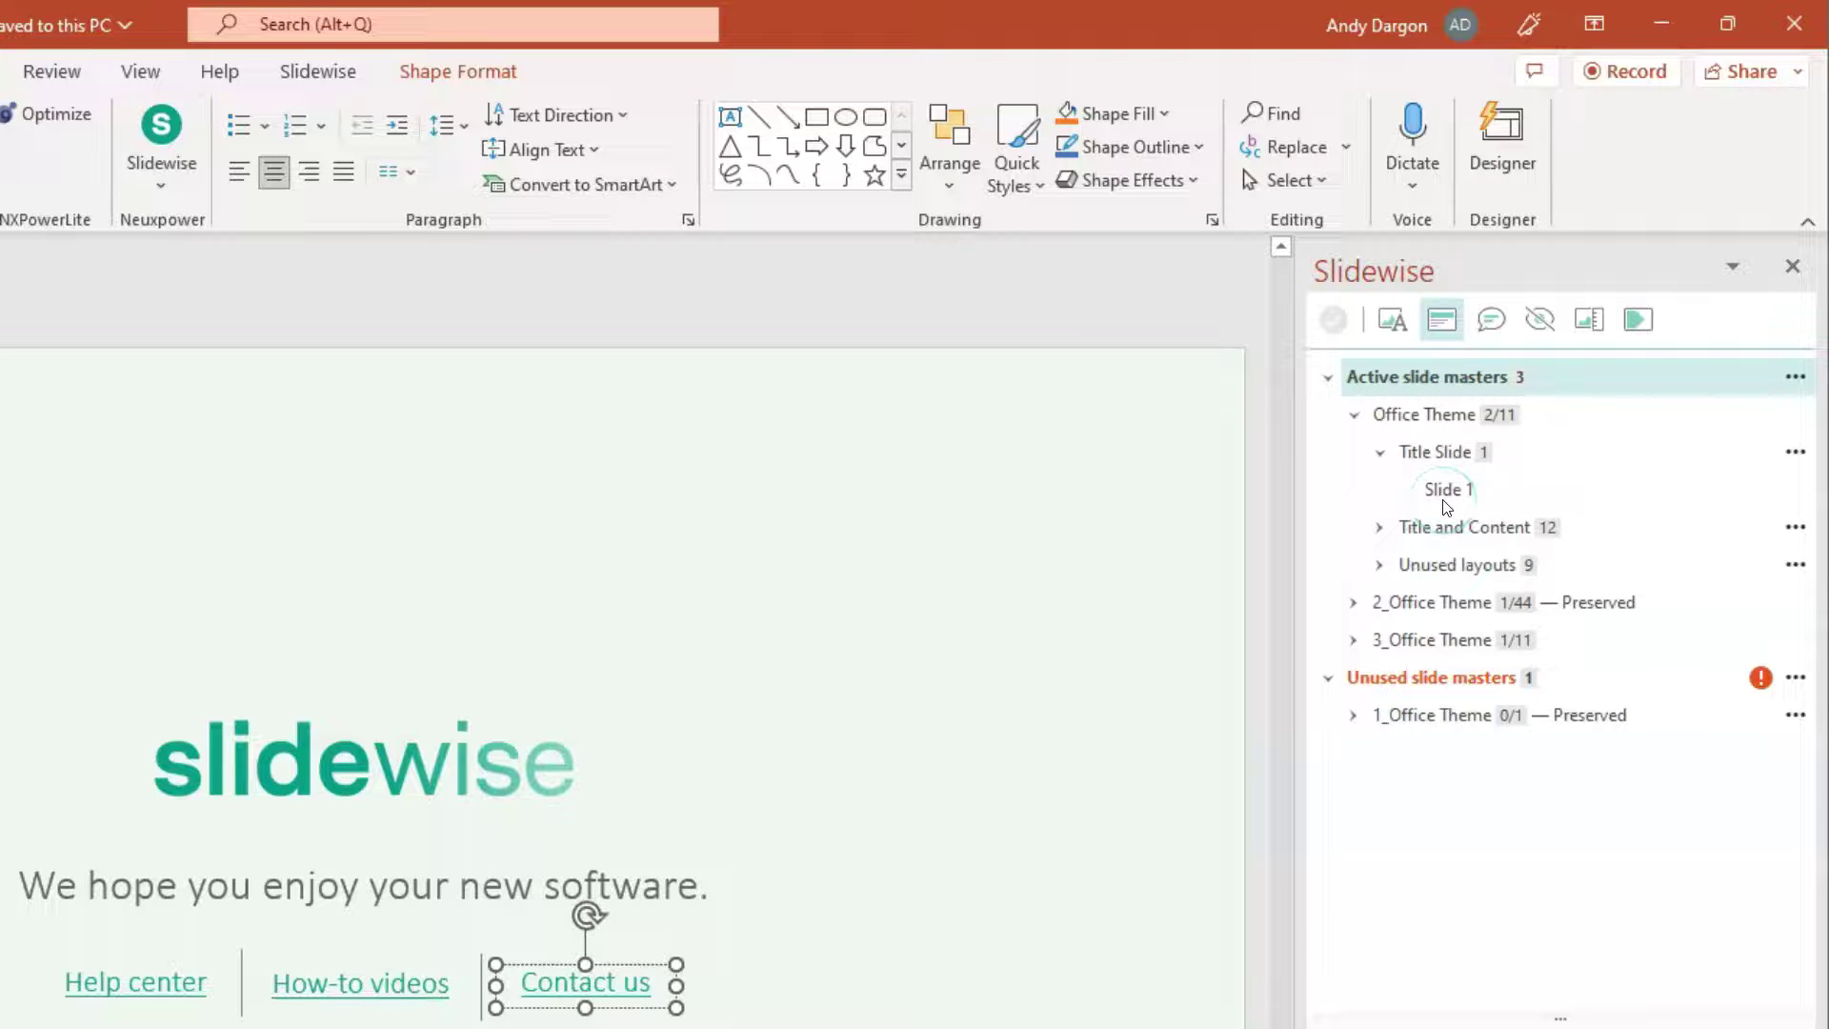
Expand the slides with comments and the slides with speaker notes
click(1496, 325)
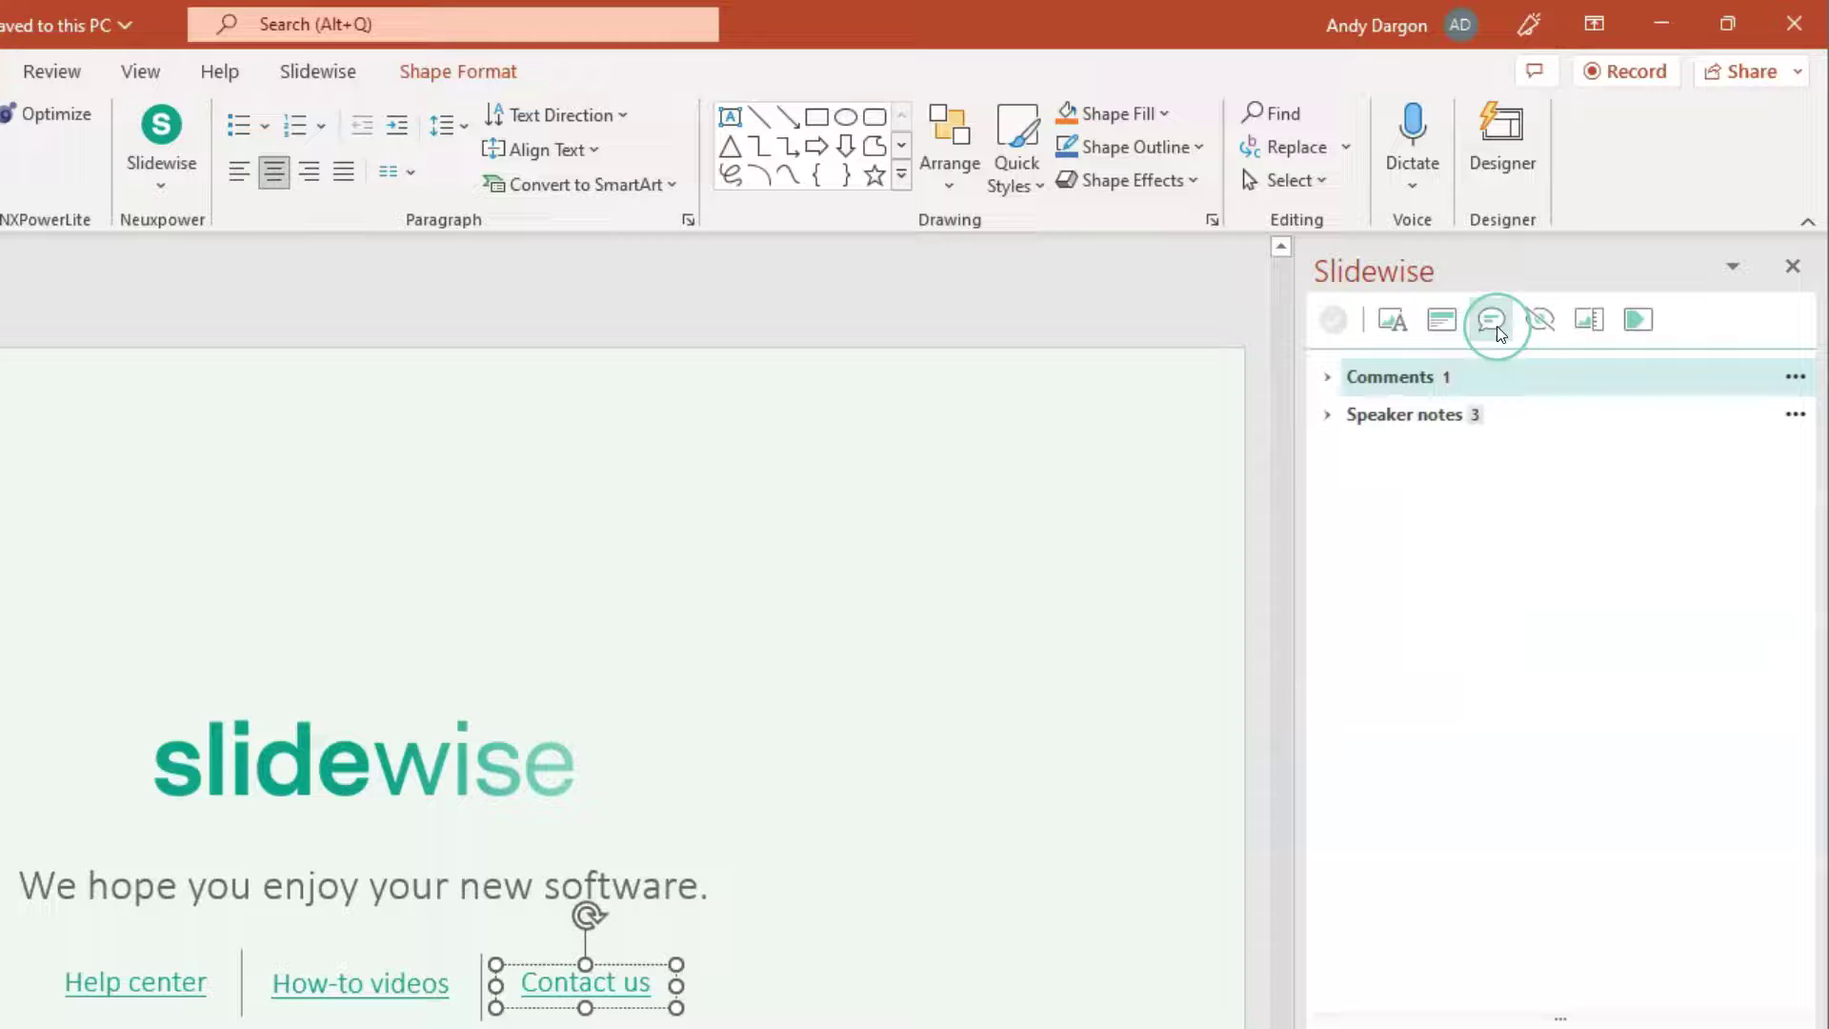
click(1327, 374)
click(1384, 485)
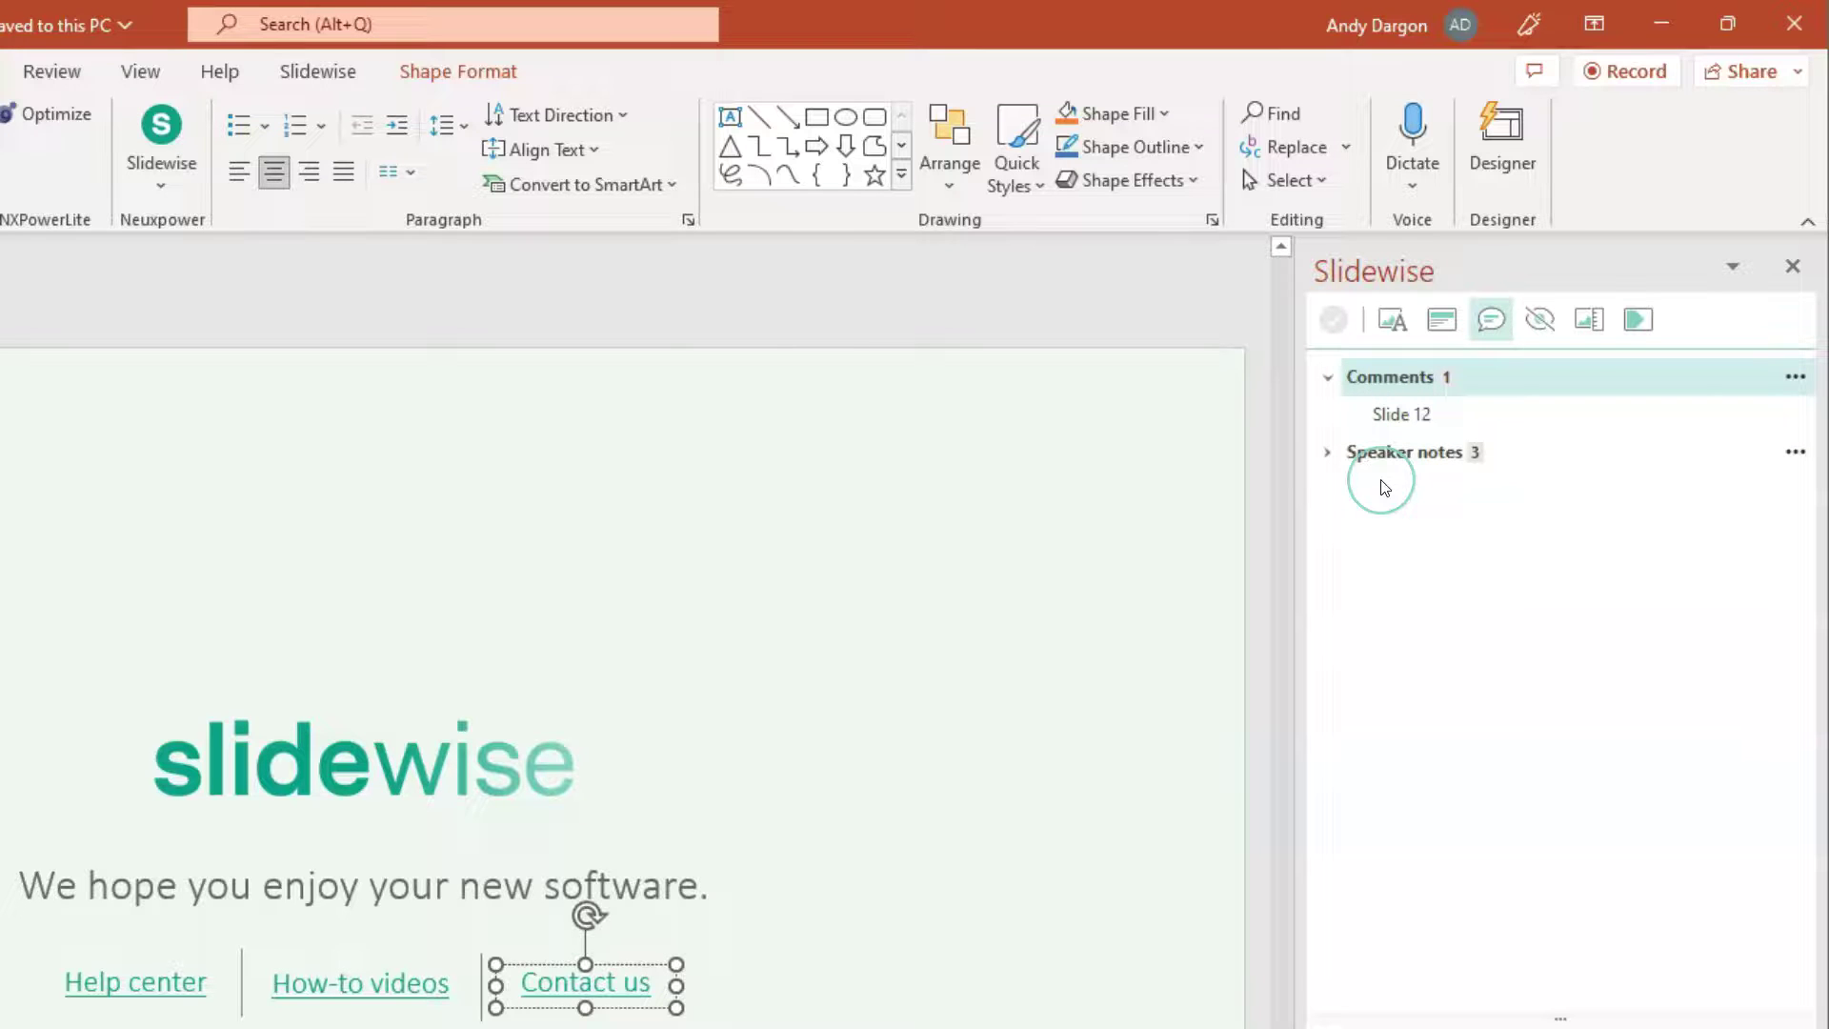
click(1327, 451)
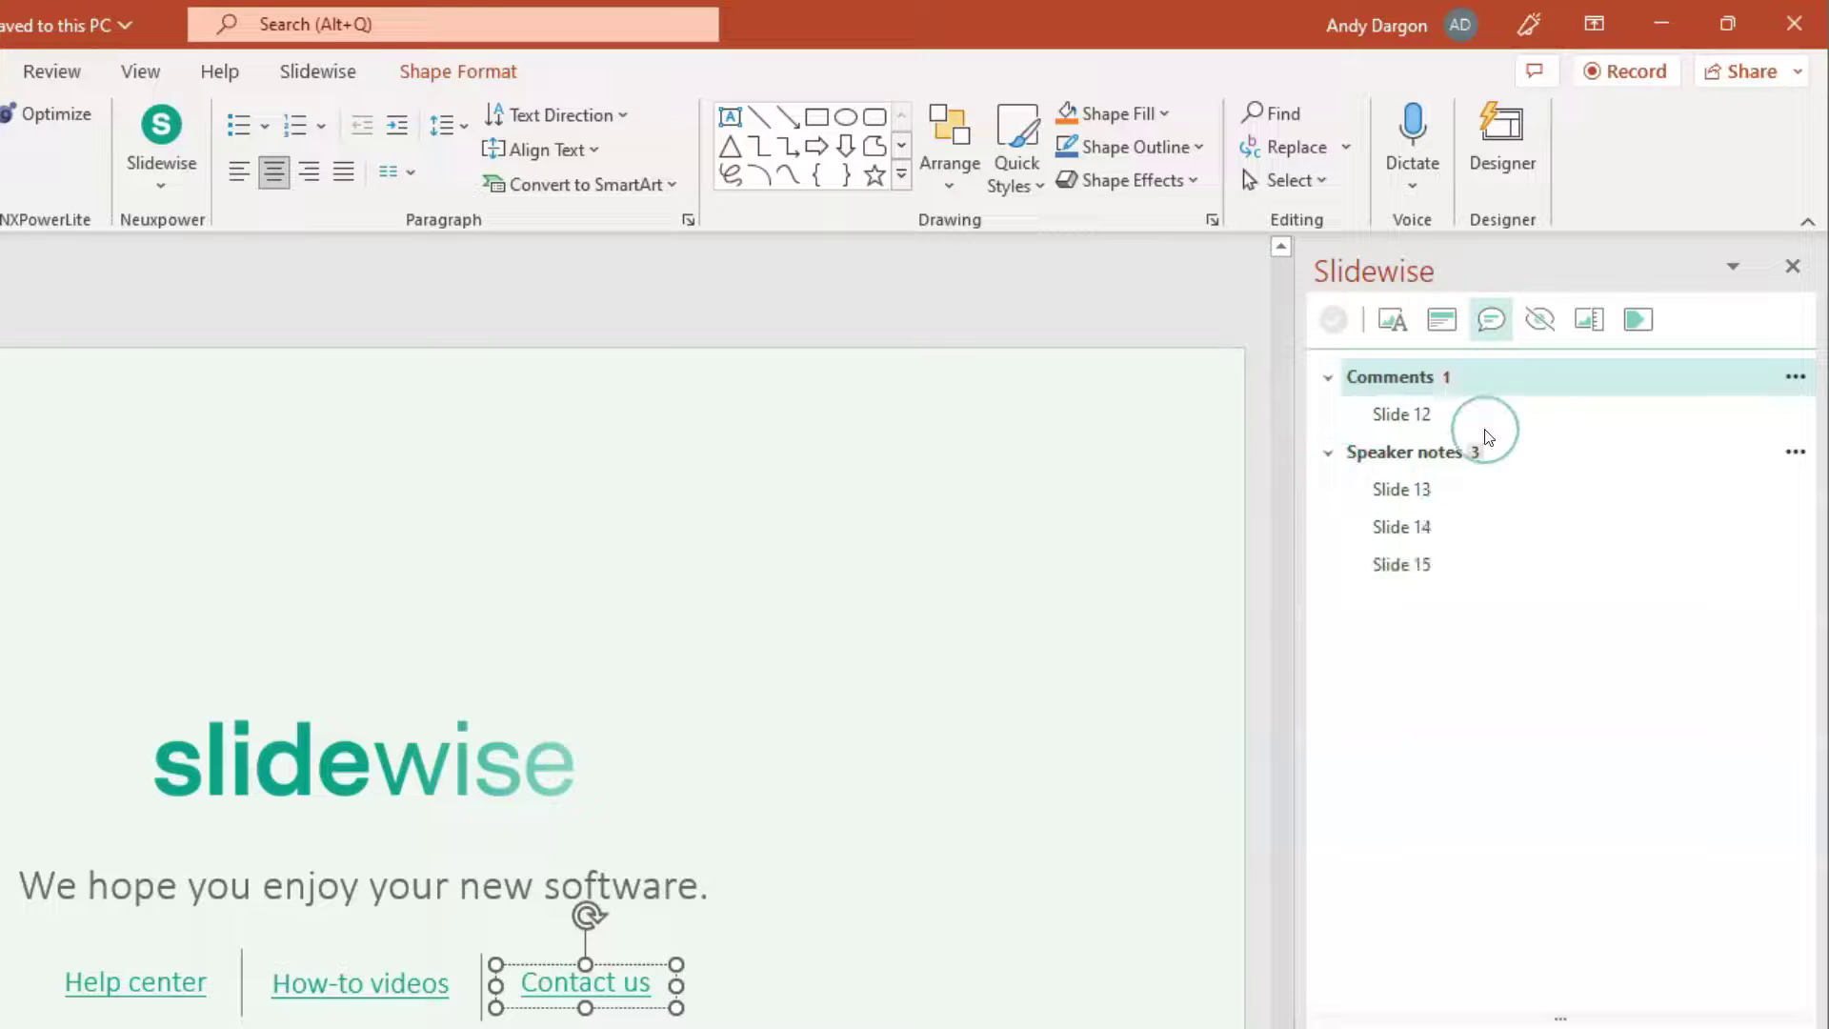
List hidden slides, showing Slide 16 as the only hidden one
click(1540, 318)
click(1333, 369)
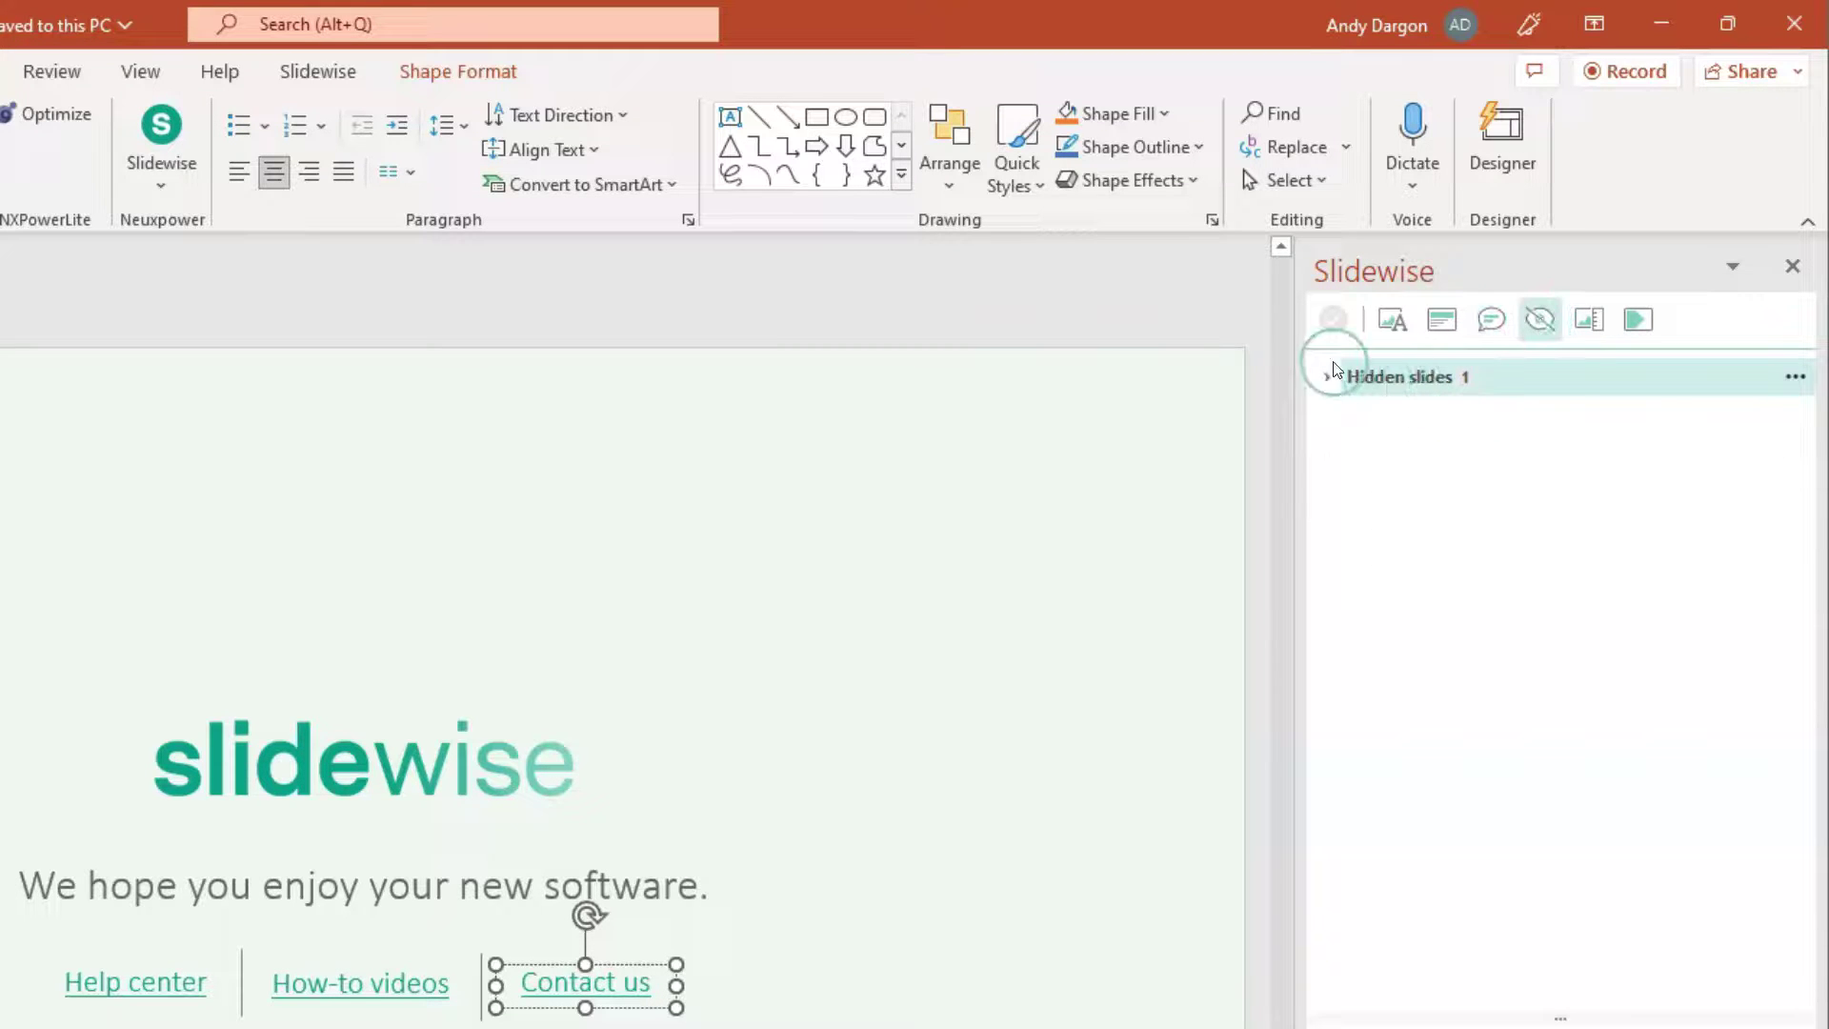
click(1597, 320)
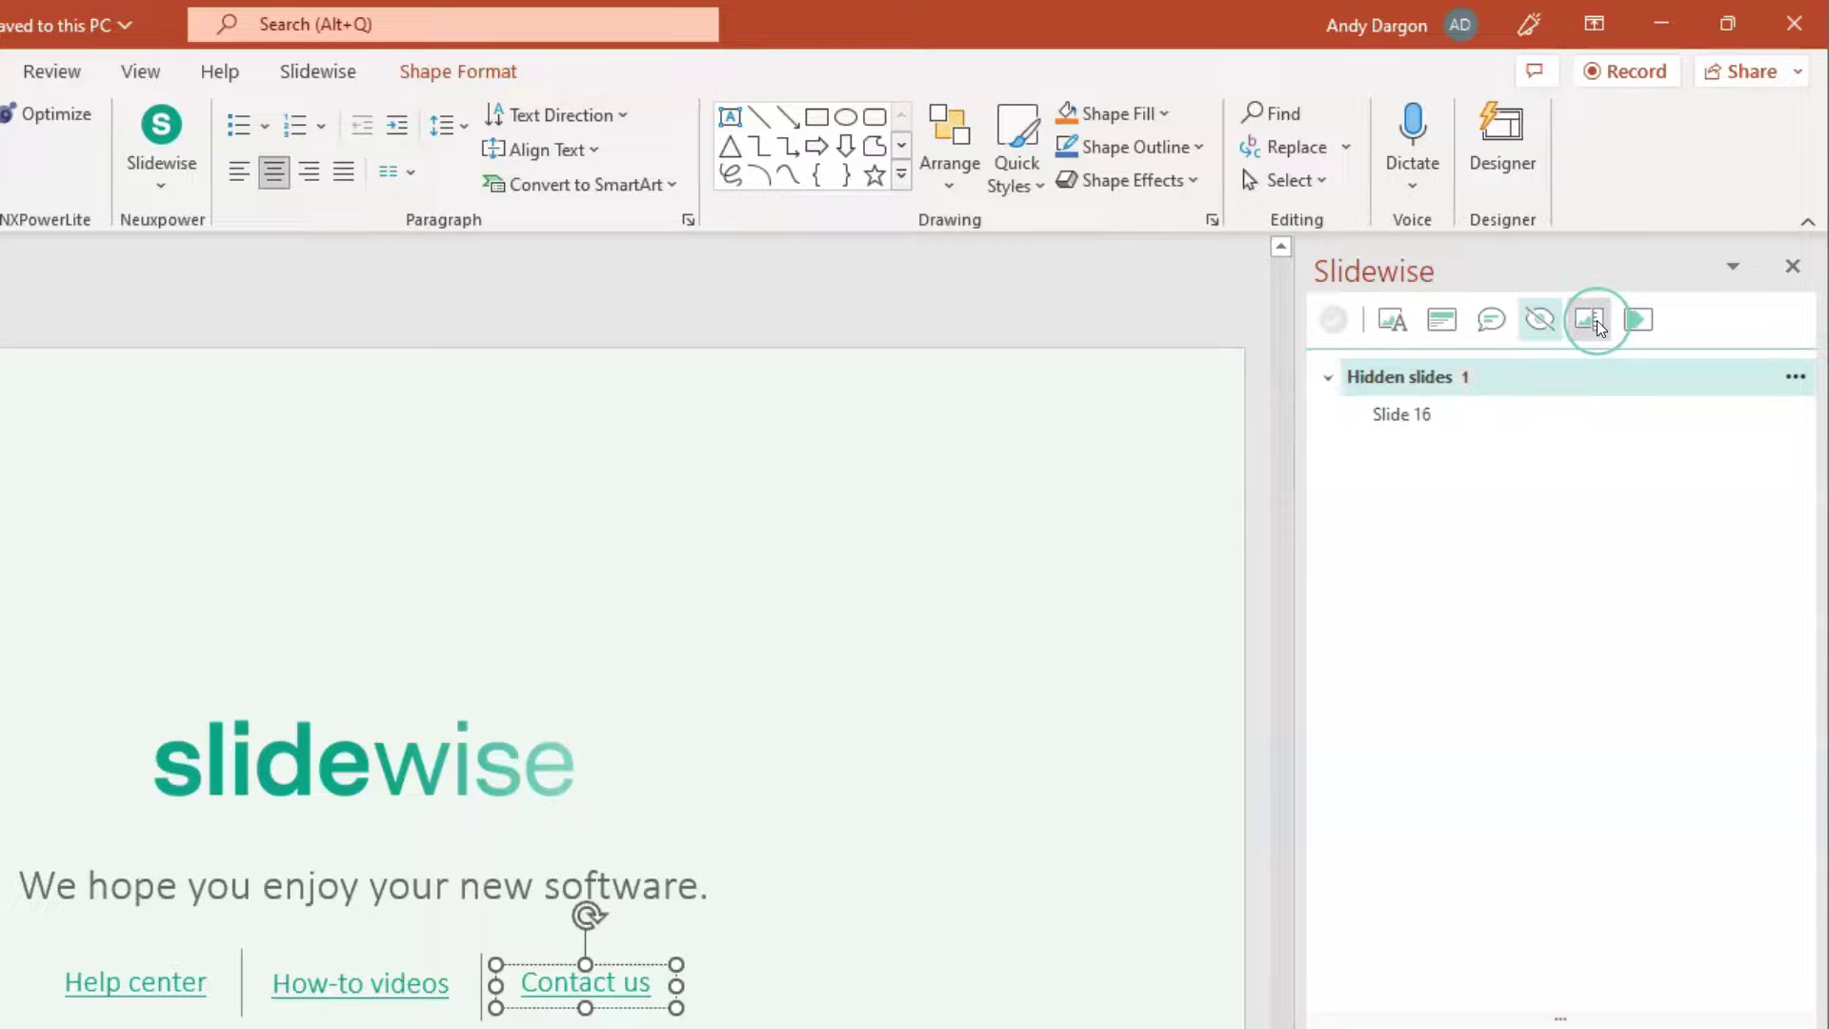
Review the Image Audit, then show each slide's transitions, e.g. slide 7 FadeSmoothly 0.70, 22.00 auto-advance
click(1578, 488)
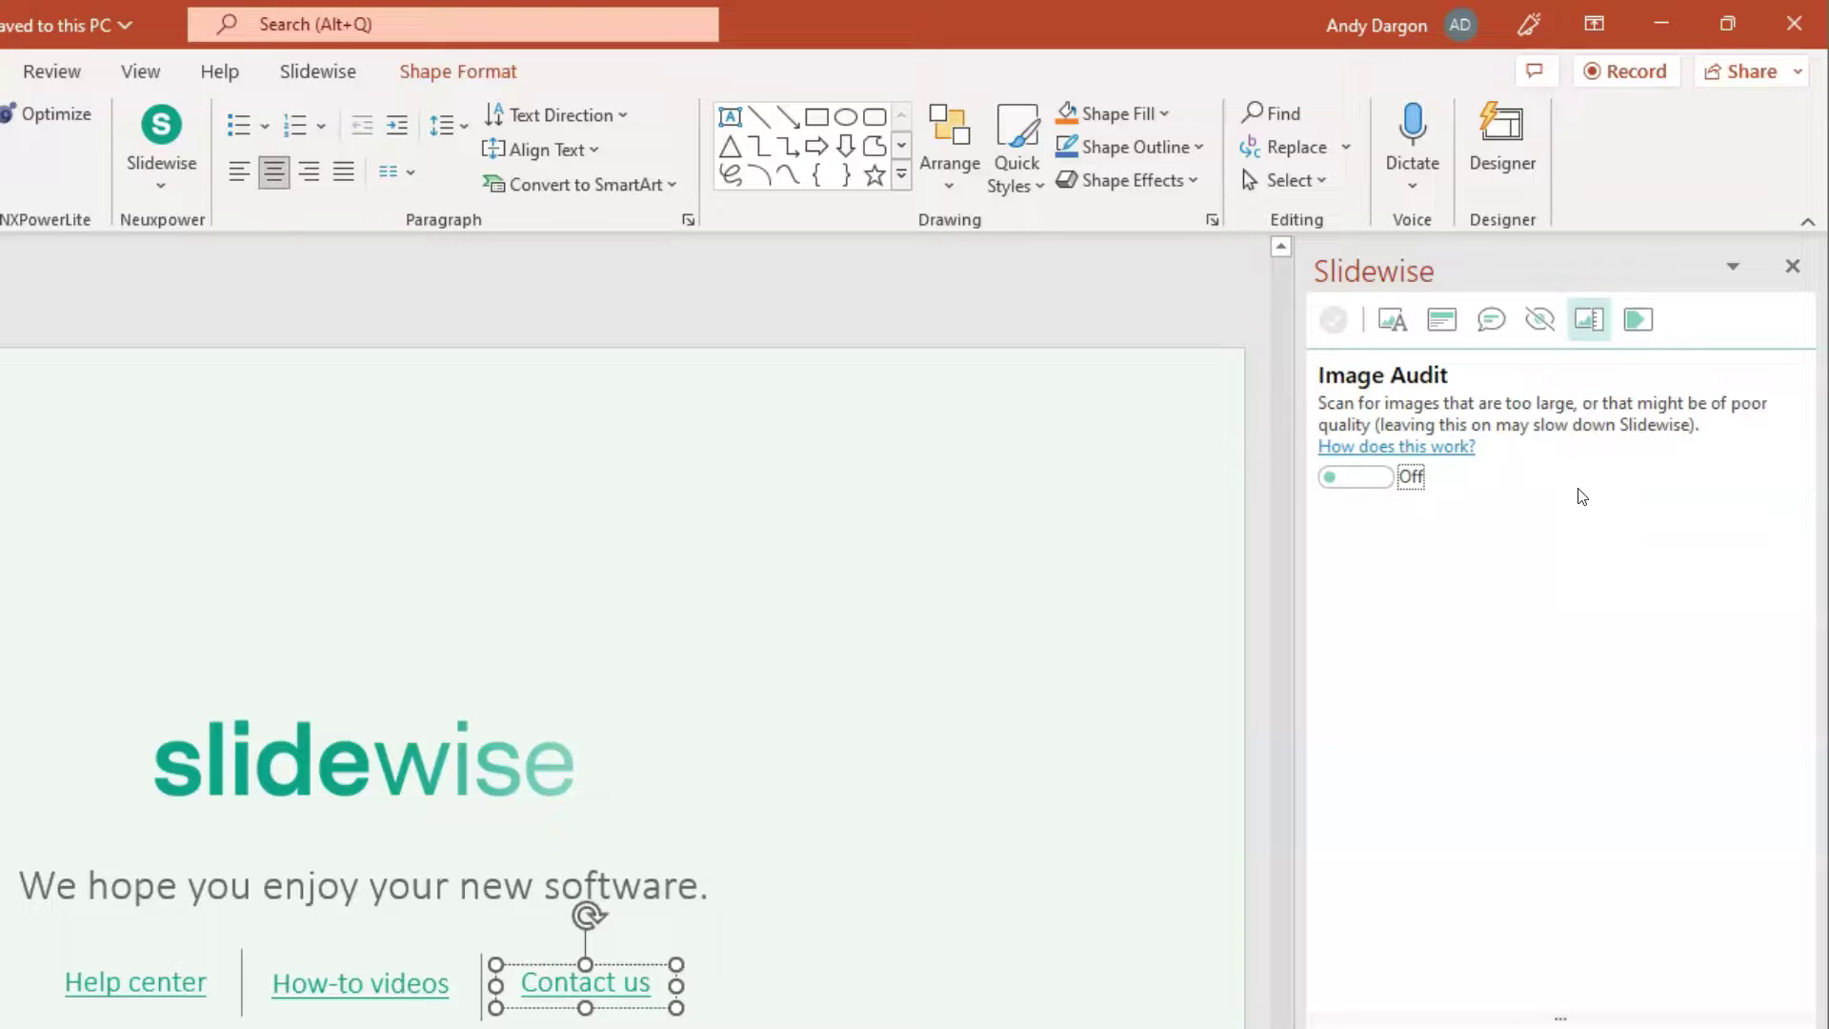
click(1584, 379)
click(1639, 315)
click(1629, 502)
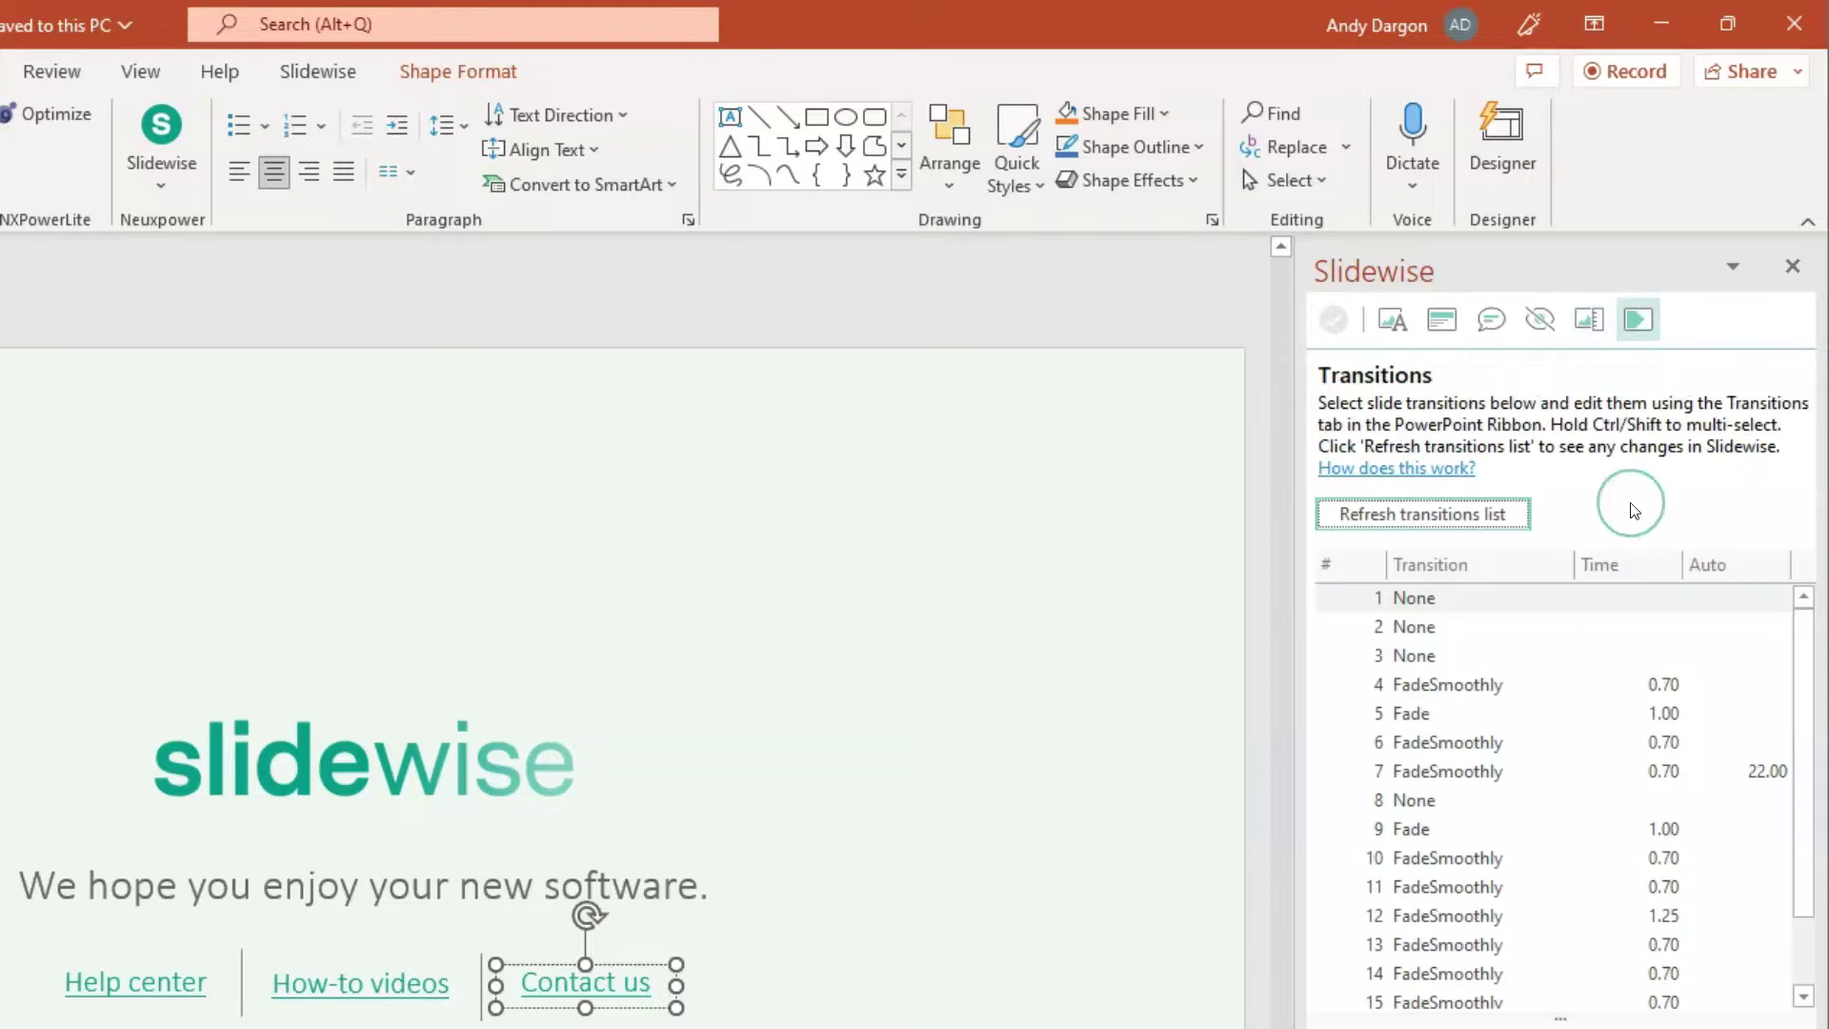
click(1617, 663)
click(1561, 607)
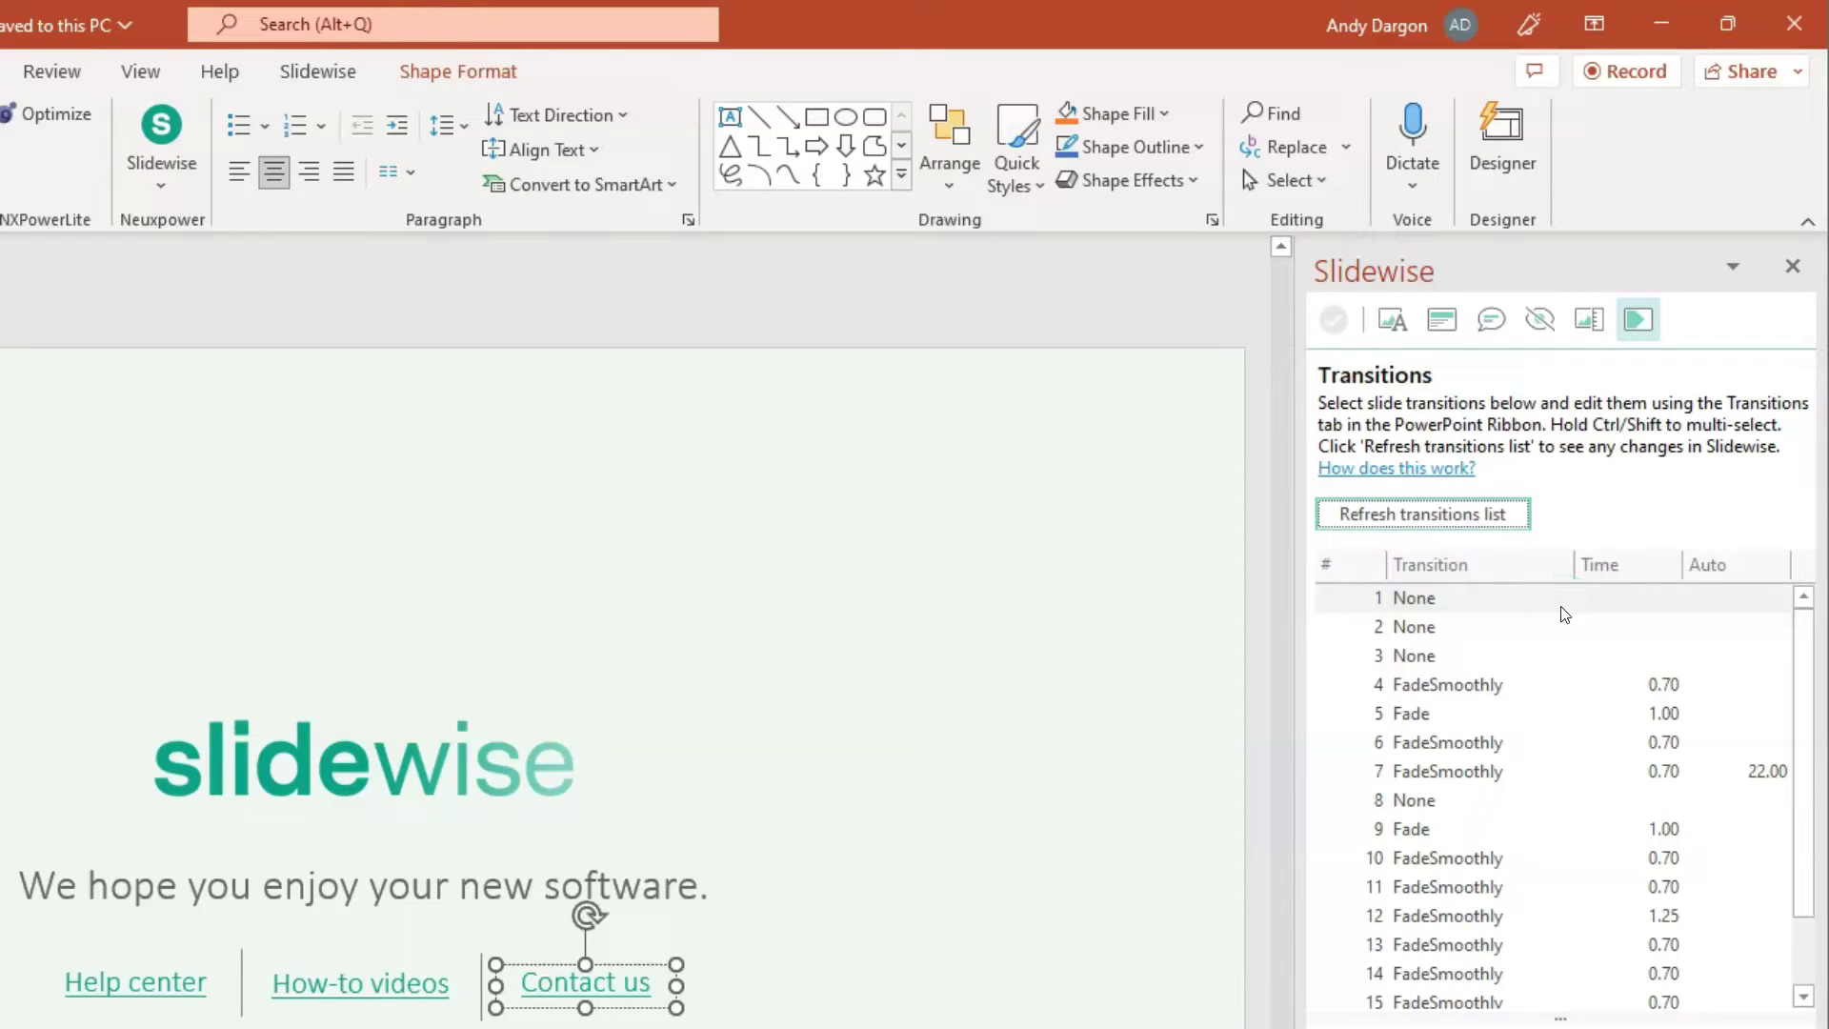